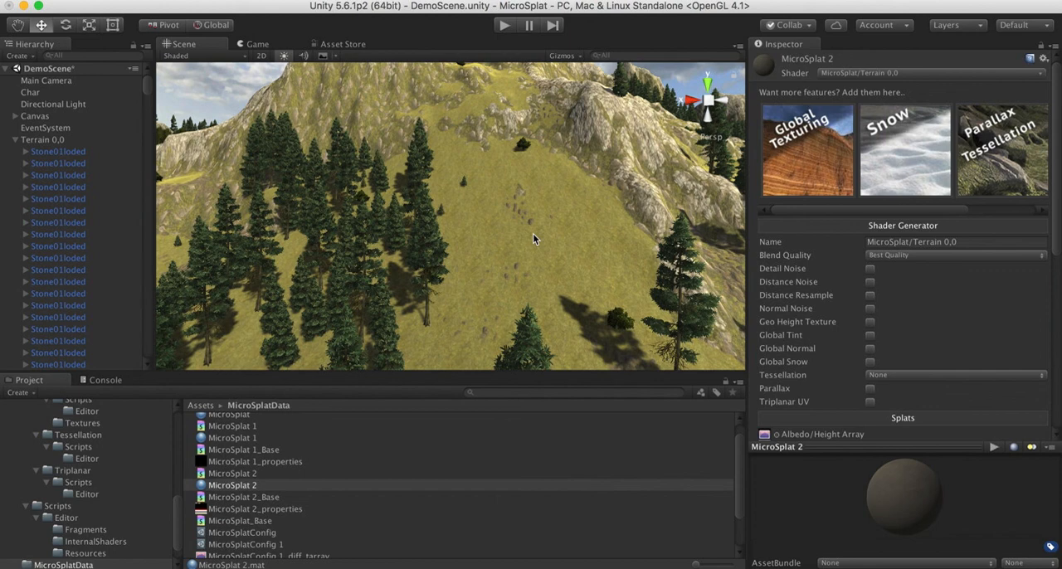
Enable Normal Noise in the shader generator of the MicroSplat 2 terrain material
alt+drag(524, 222, 495, 173)
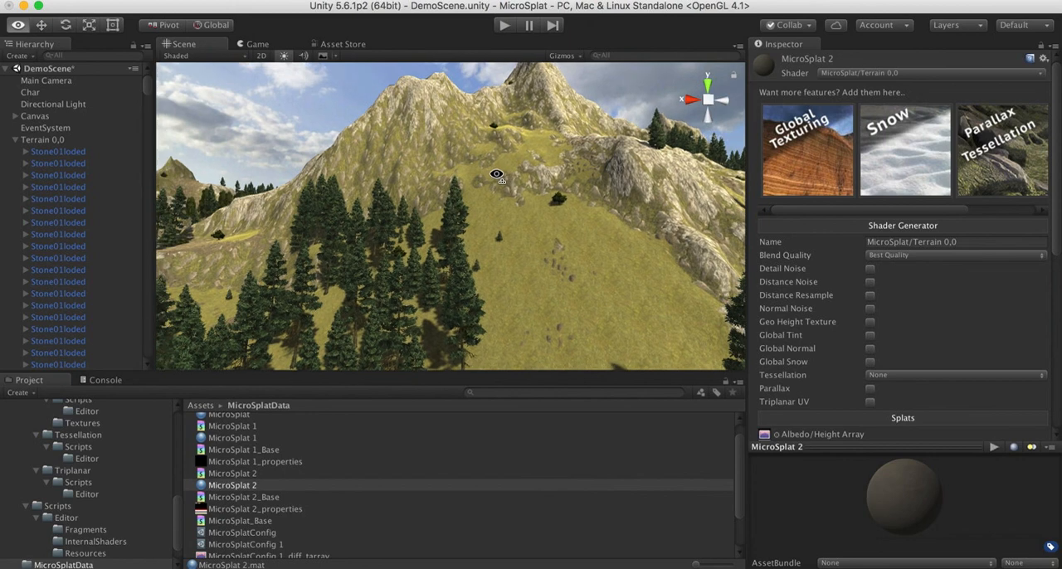
alt+drag(497, 174, 517, 315)
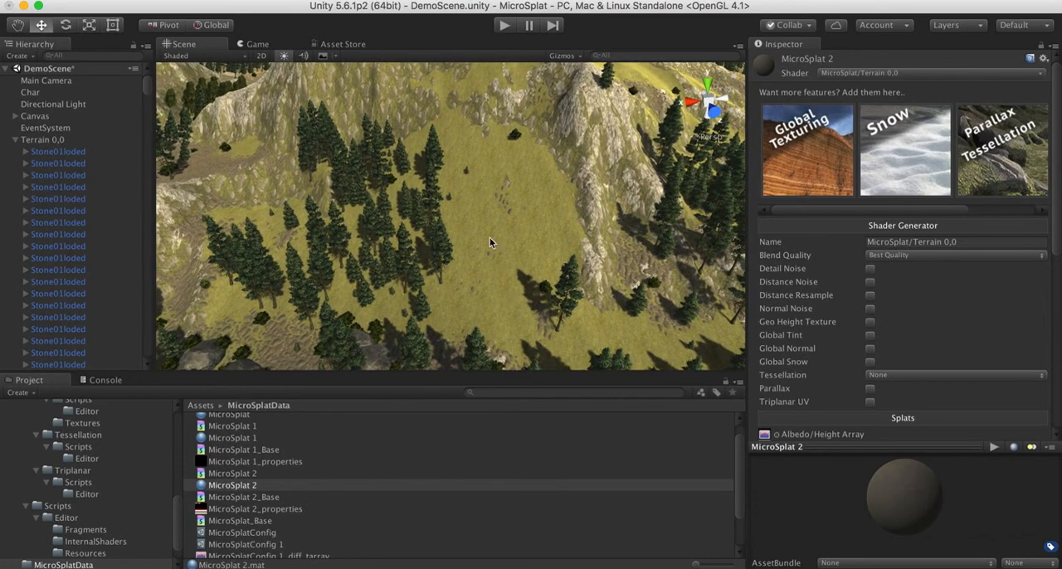
alt+drag(464, 132, 457, 83)
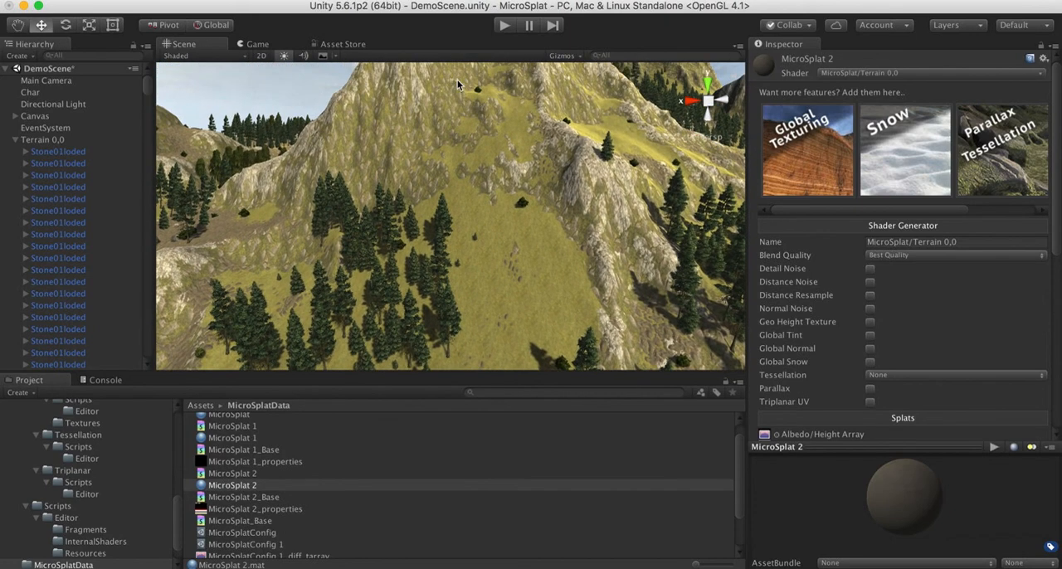
alt+drag(466, 173, 456, 112)
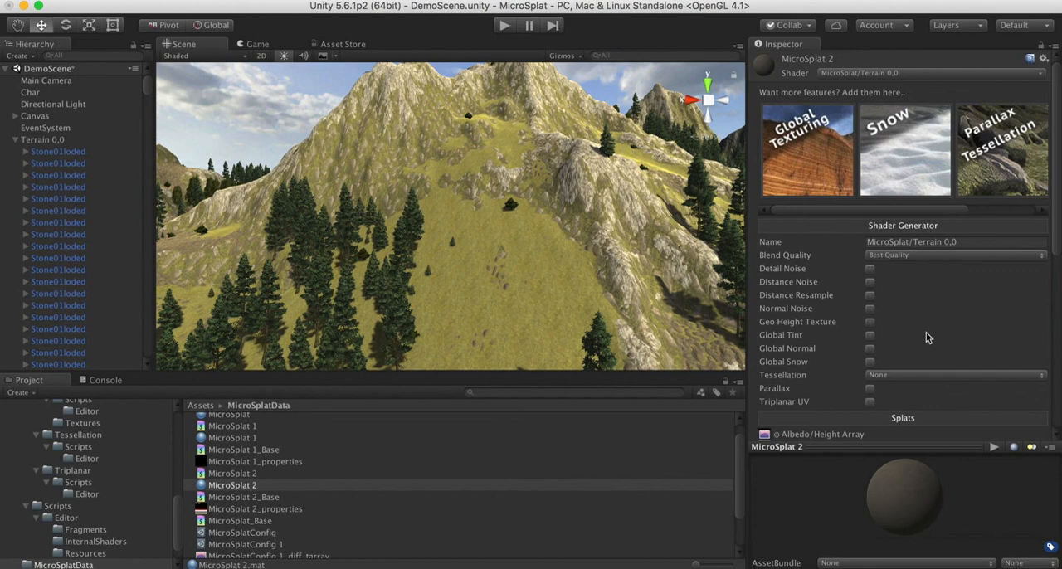
click(870, 309)
scroll(903, 330, down, 8)
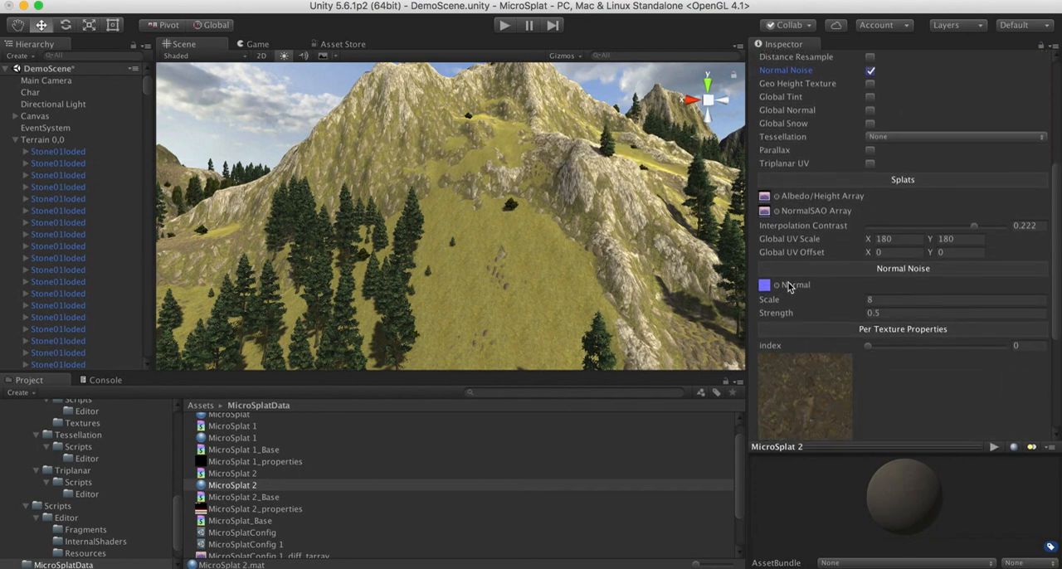
Try Normal Noise scales of 9 and 4, returning the scale to 8
click(879, 300)
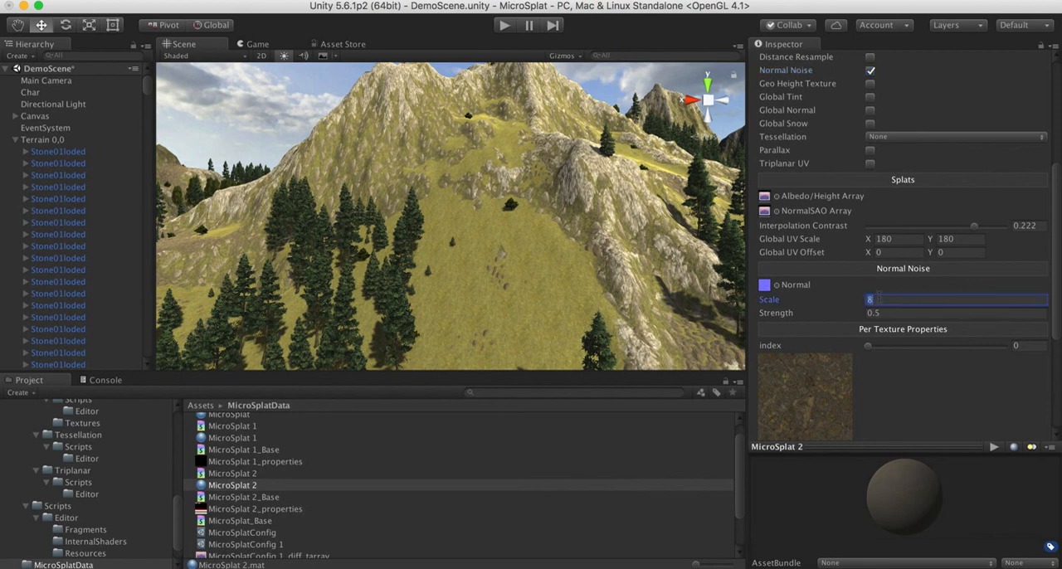
text(9)
key(BackSpace)
text(8)
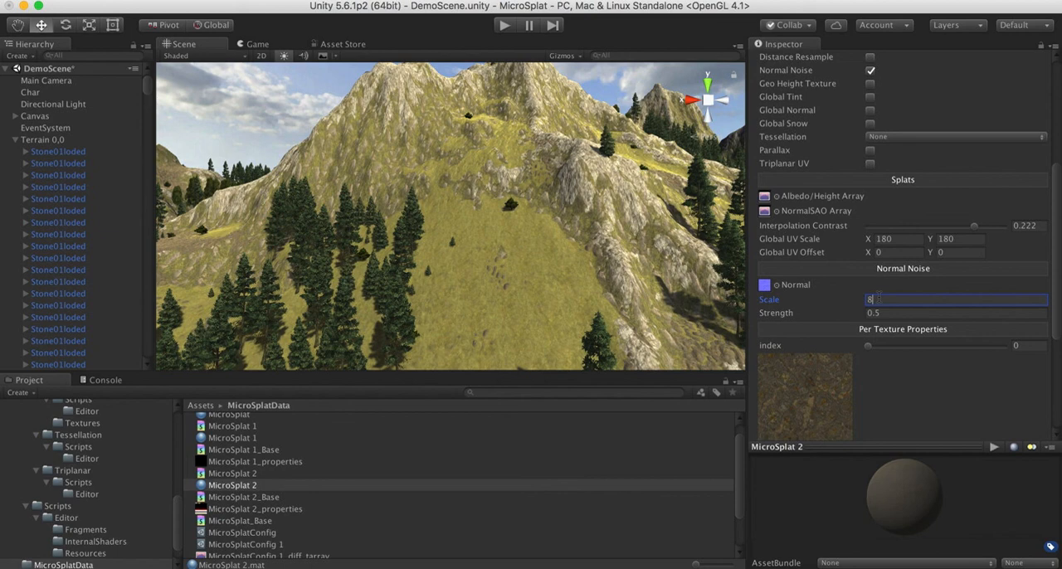
text(4)
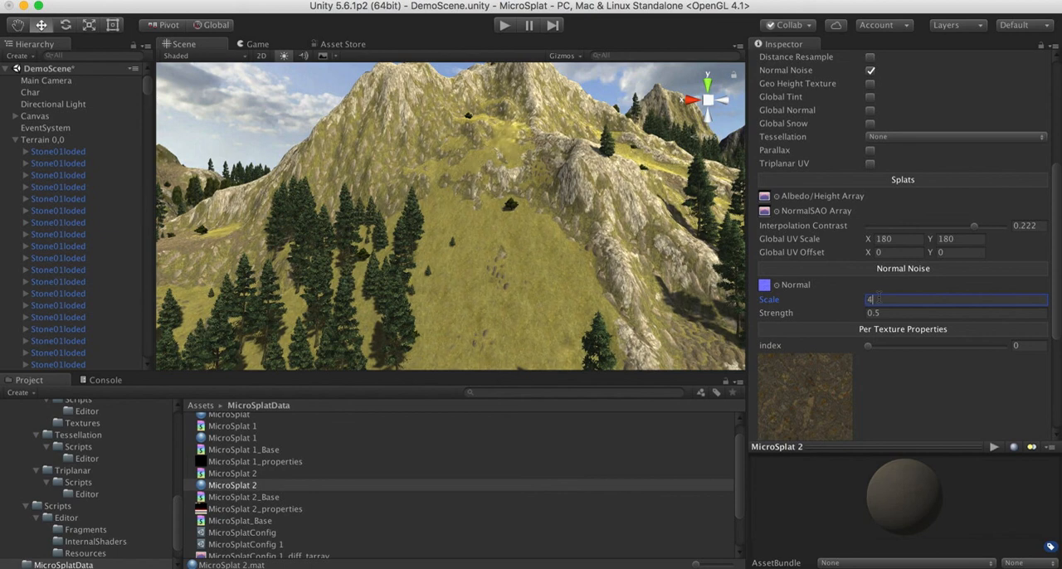
text(8)
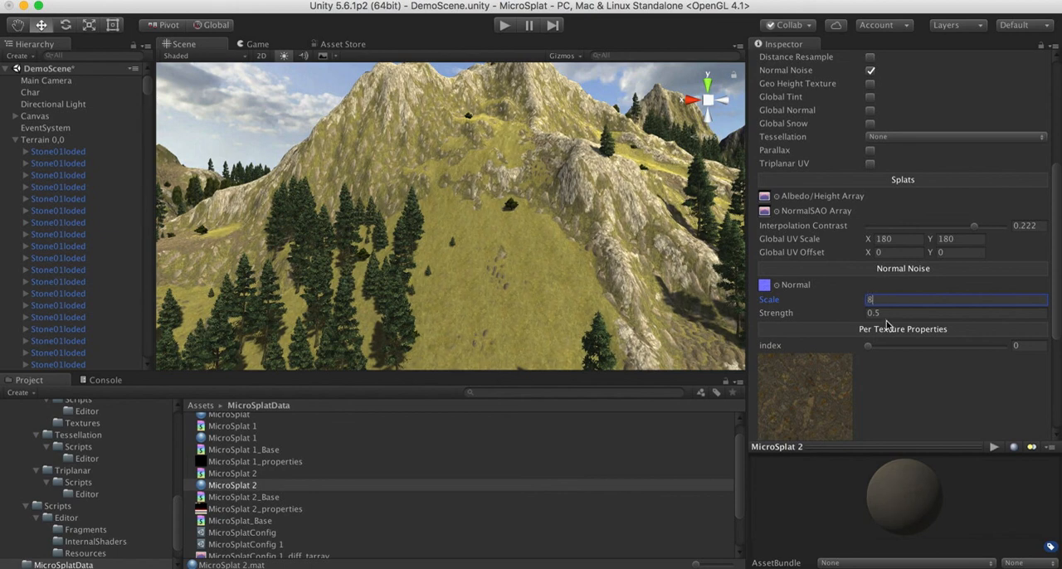
Set the Normal Noise strength to 1 and check the effect on the grassy slope
click(886, 314)
text(1)
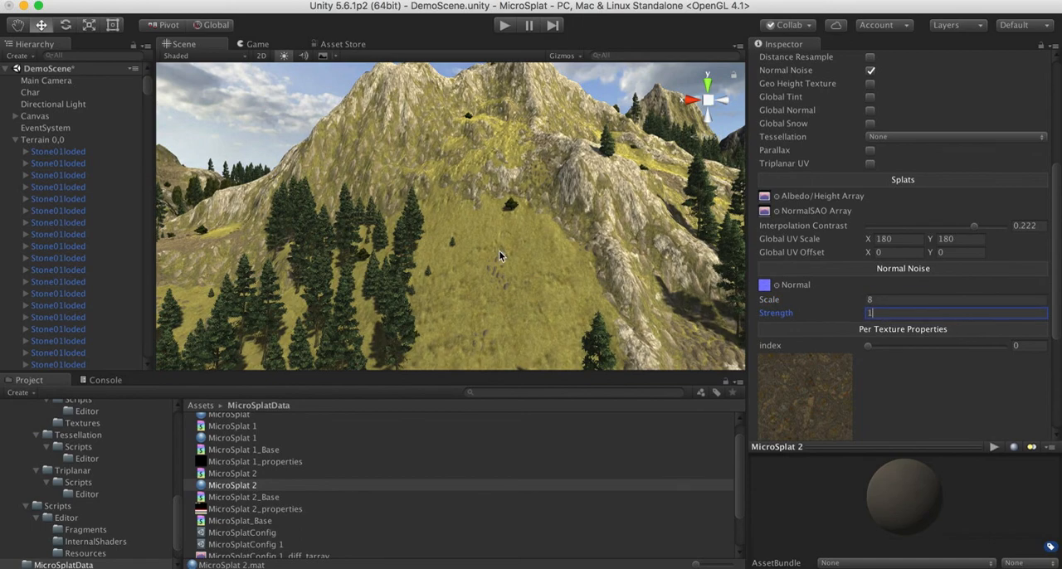
alt+drag(503, 249, 485, 263)
key(w)
right_drag(486, 263, 457, 295)
key(s)
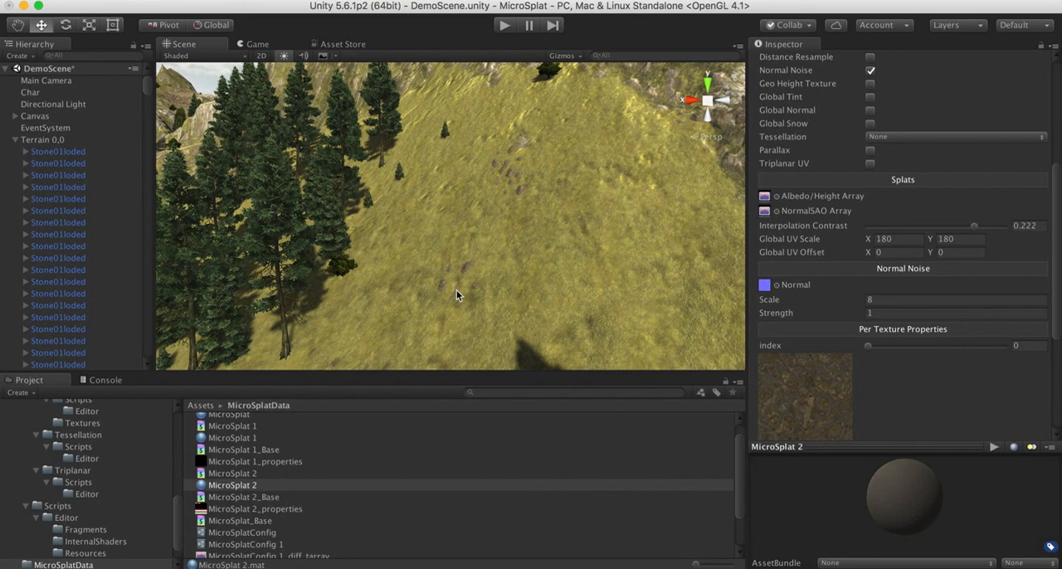
right_drag(564, 230, 658, 235)
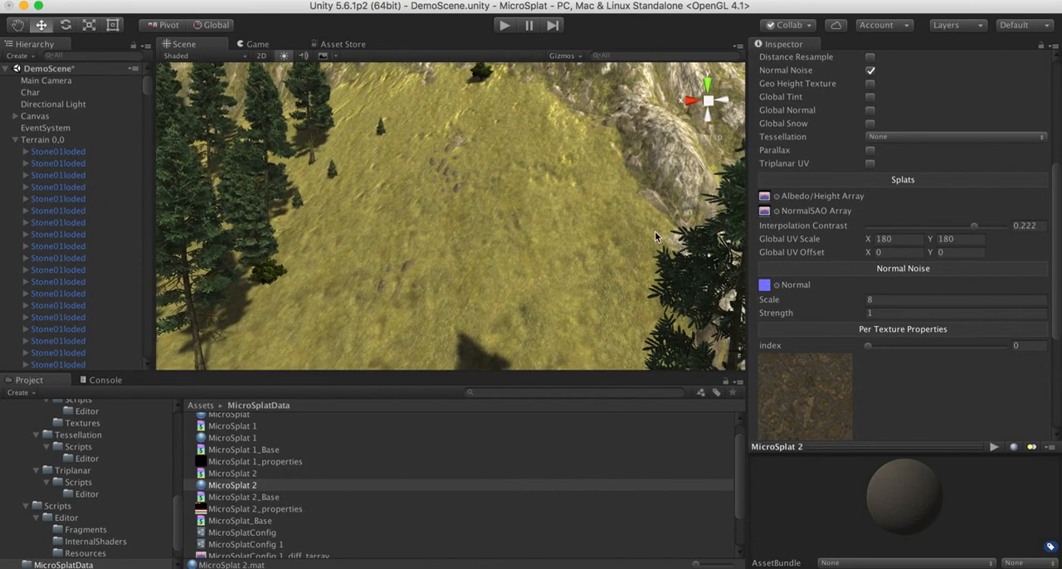
Compare Normal Noise scales of 10, 4, 5, 6 and 7 on the grassy slope, ending at 8
click(886, 301)
text(10)
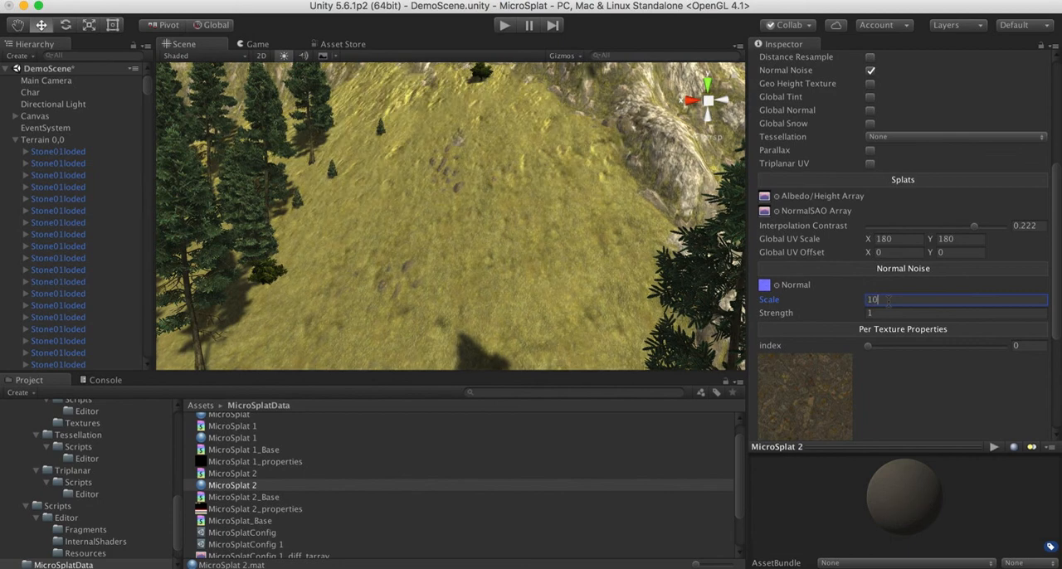
key(BackSpace)
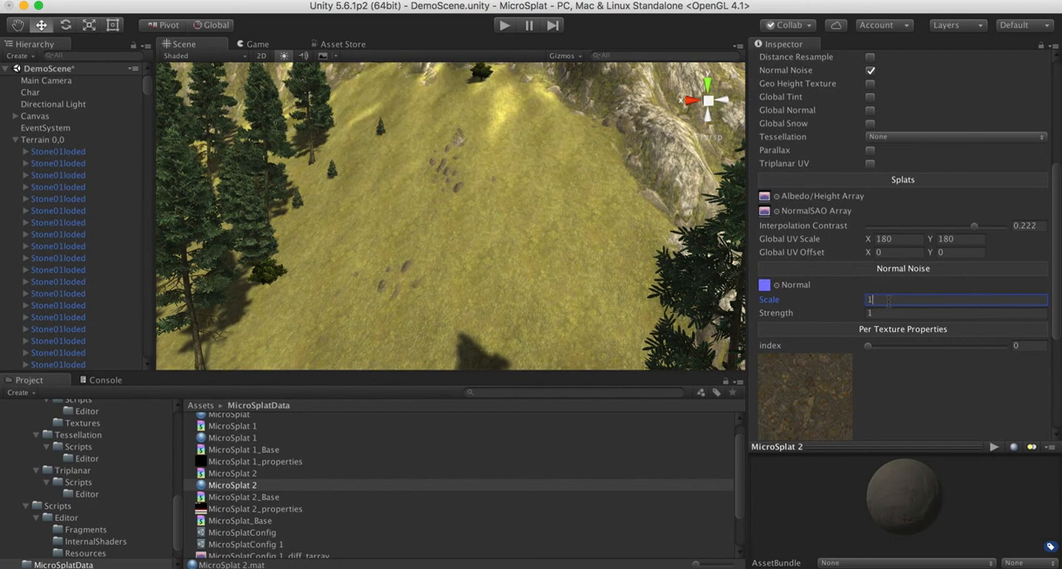
key(BackSpace)
text(4)
key(BackSpace)
text(5)
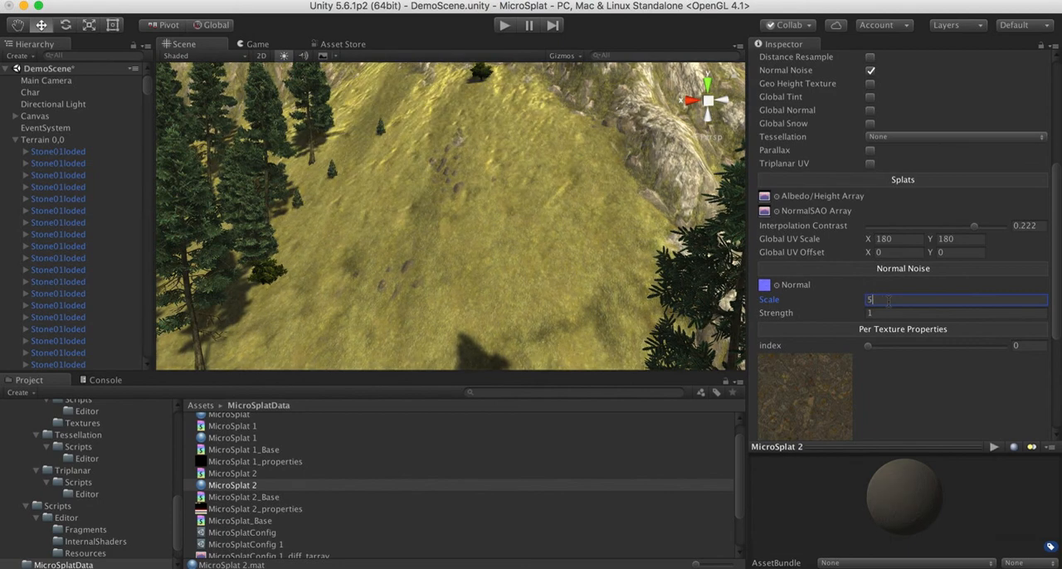
key(BackSpace)
text(6)
key(BackSpace)
text(7)
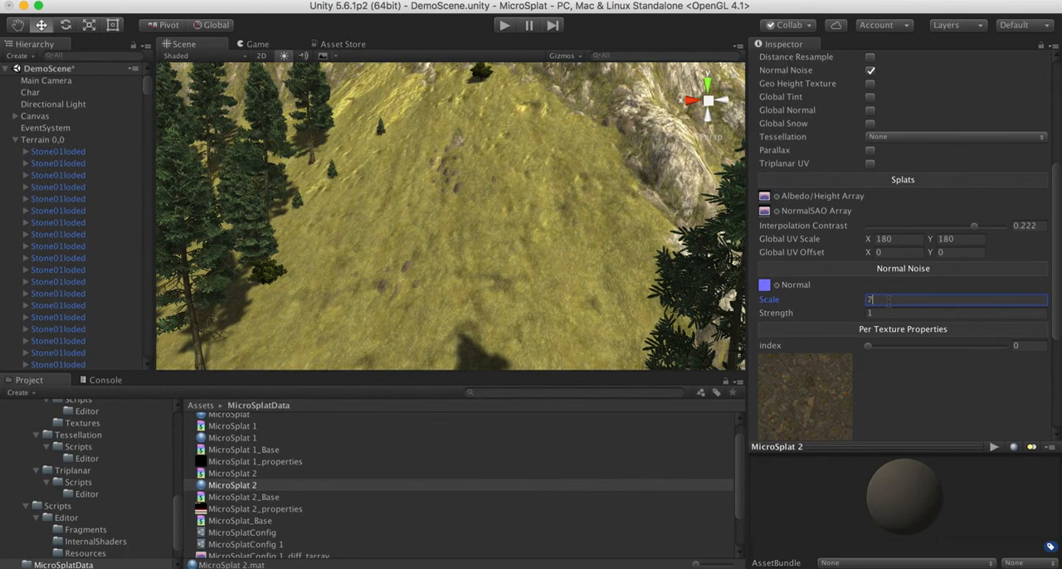
key(BackSpace)
text(8)
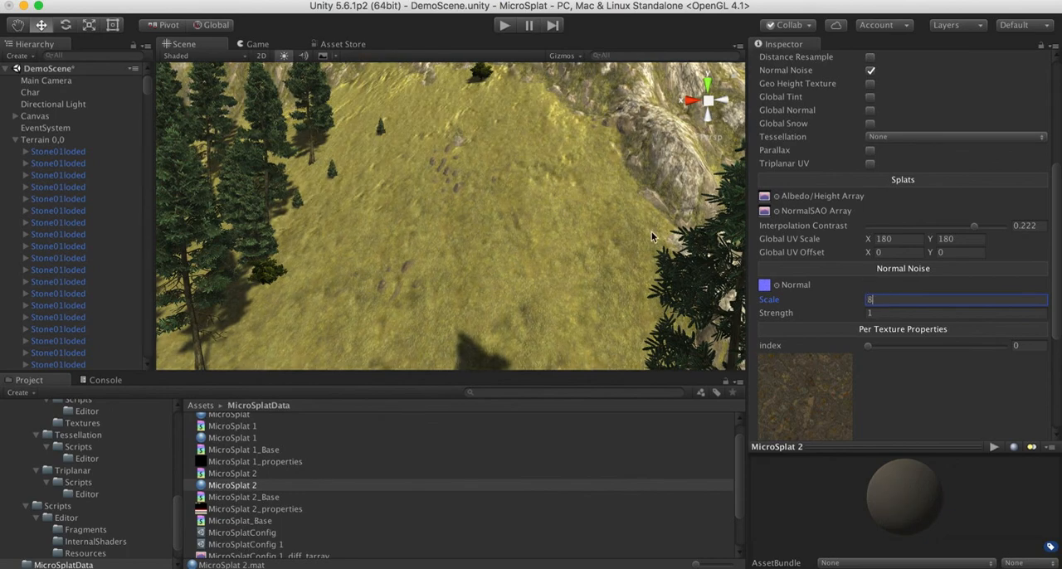
Enable the per-texture Normal Noise setting for the texture at index 0 and set it to 0
right_drag(571, 209, 413, 169)
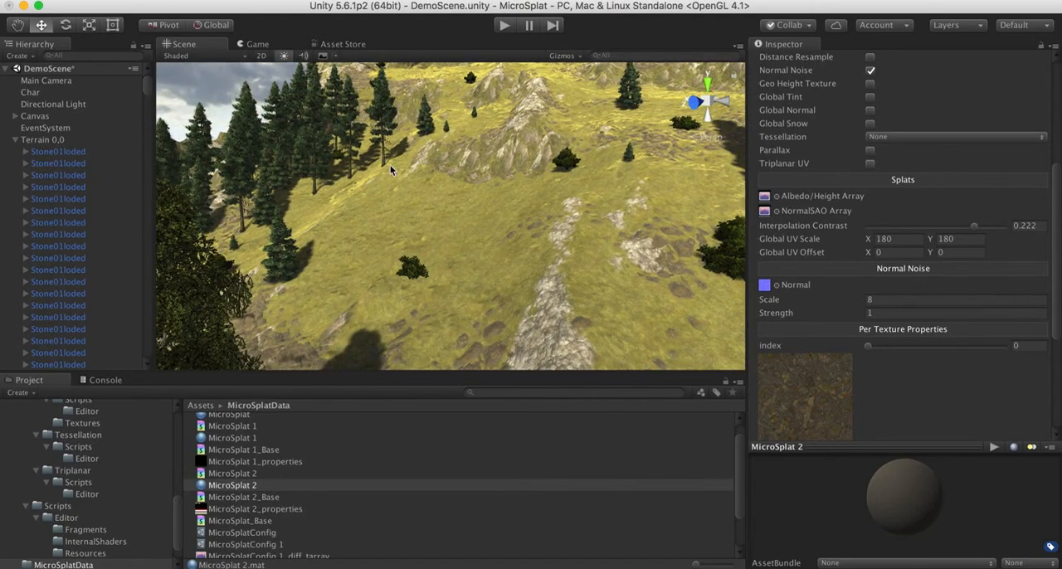
right_drag(393, 231, 585, 233)
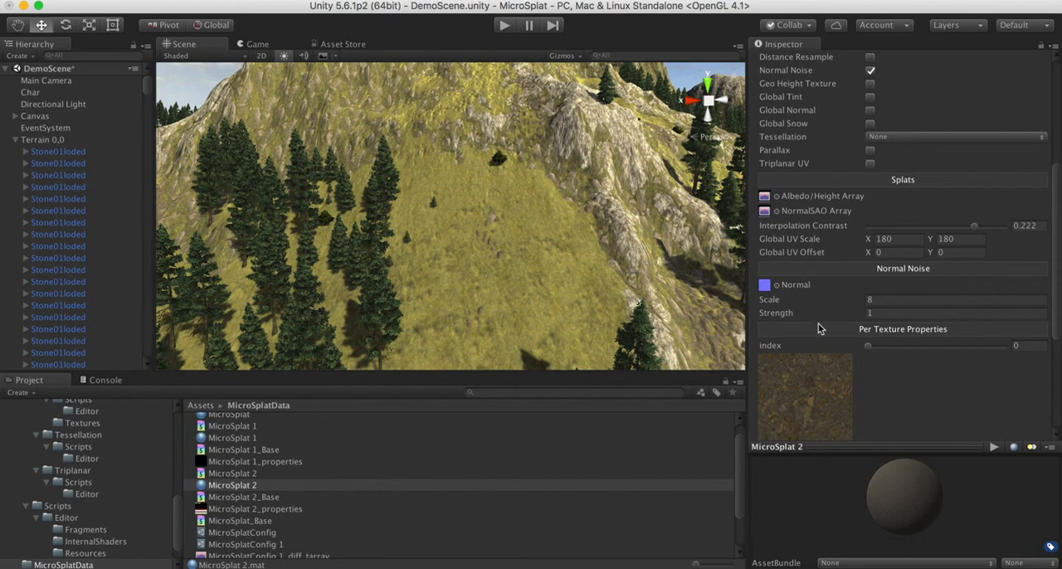
scroll(819, 323, down, 5)
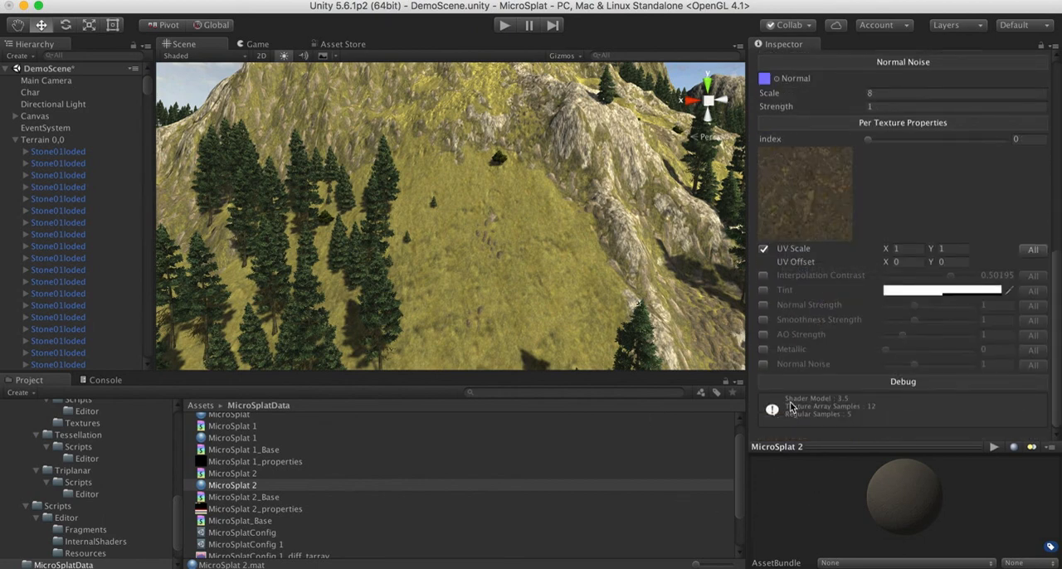
right_drag(406, 230, 455, 235)
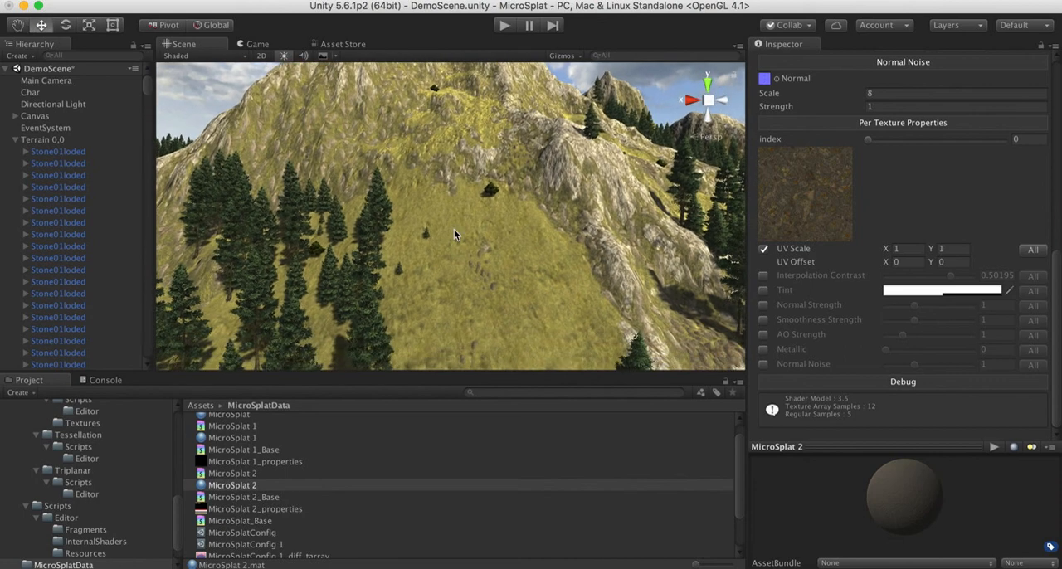
click(763, 366)
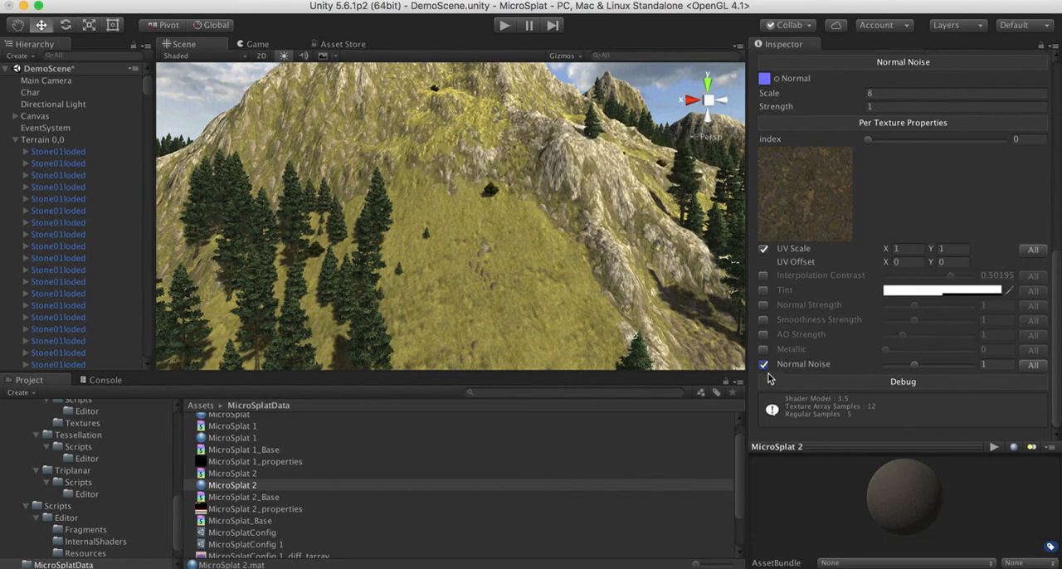
click(913, 366)
drag(914, 366, 838, 367)
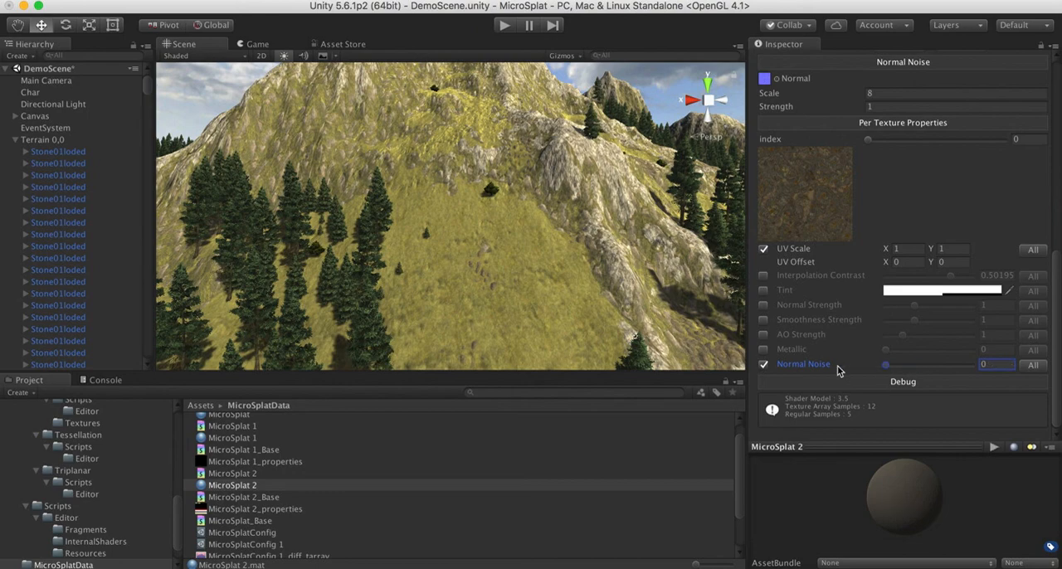
right_drag(518, 229, 581, 300)
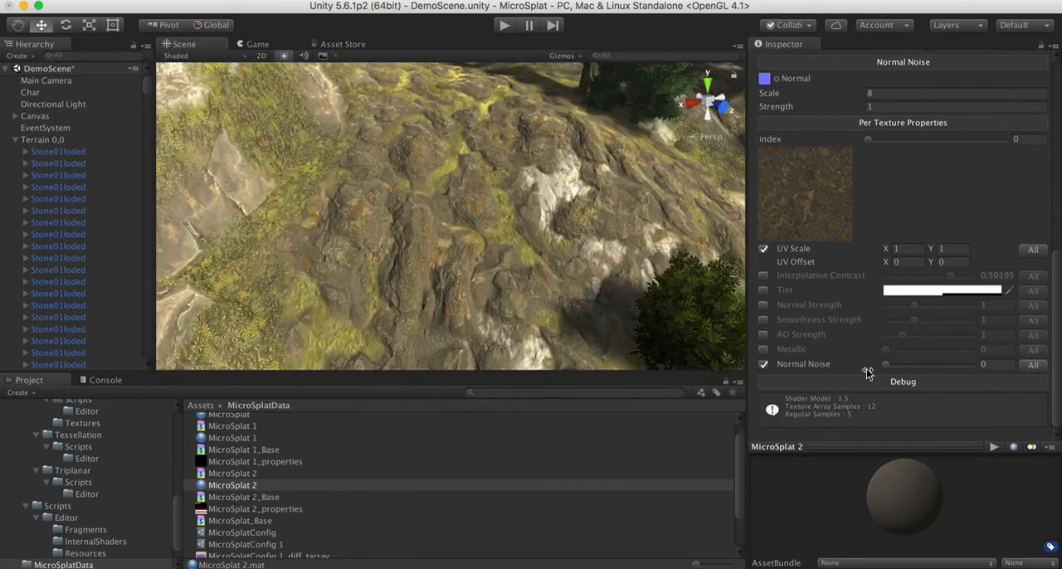
click(887, 367)
drag(887, 368, 815, 380)
Turn off the per-texture UV Scale setting and enable Distance Resample in the shader generator
right_drag(442, 221, 356, 140)
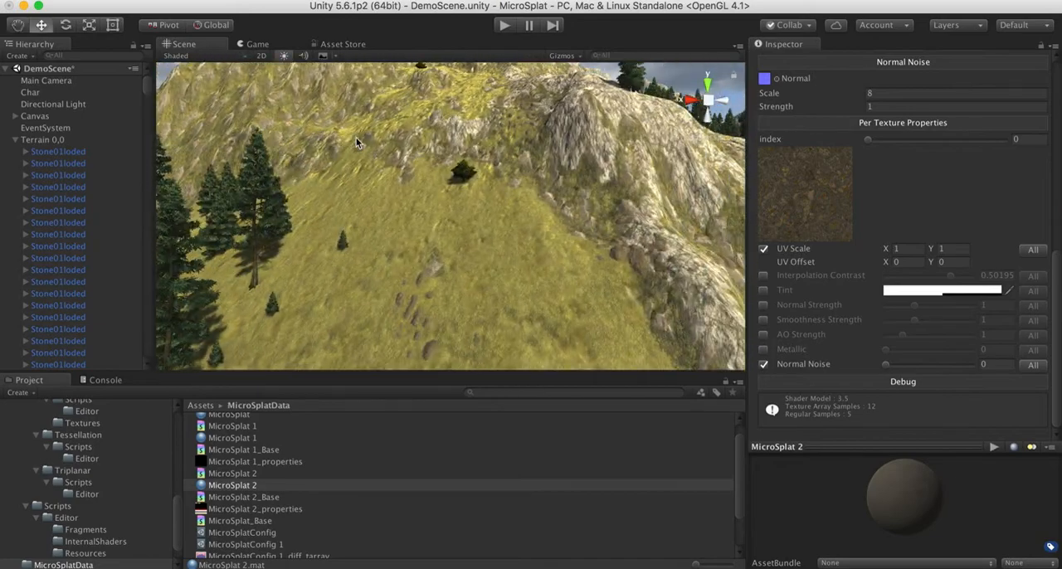
click(764, 249)
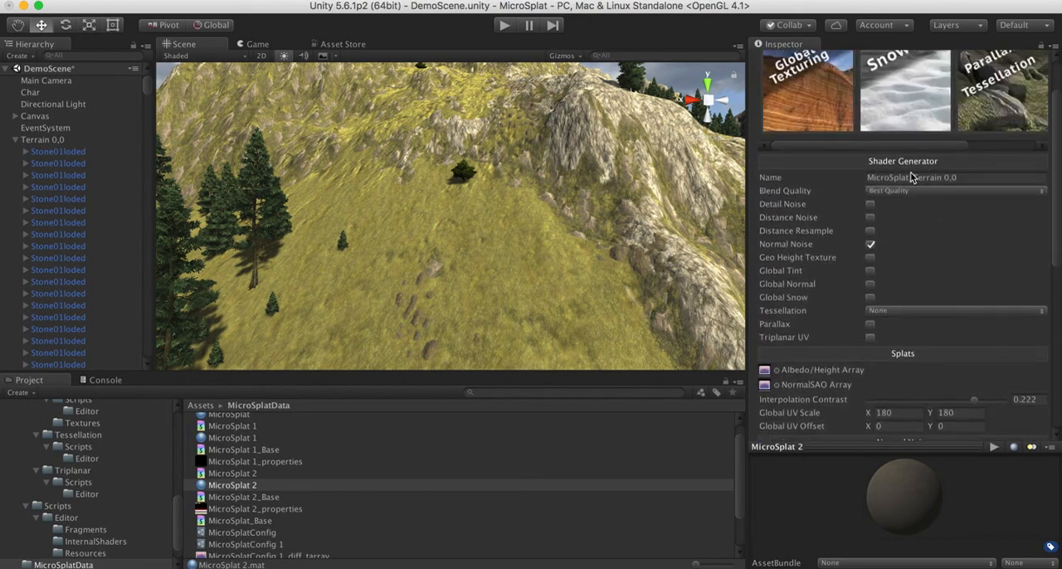
scroll(911, 172, down, 2)
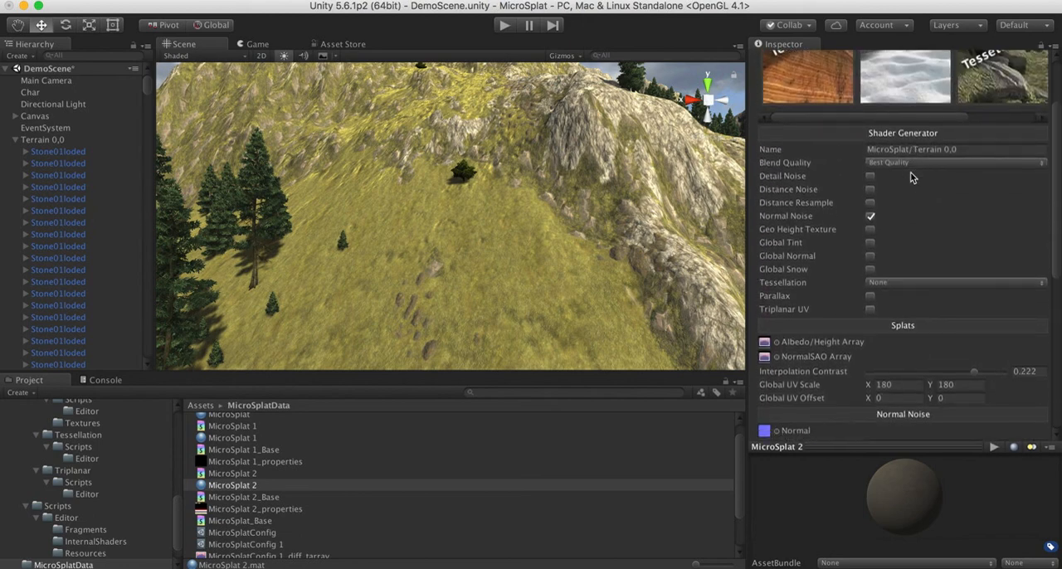
click(869, 203)
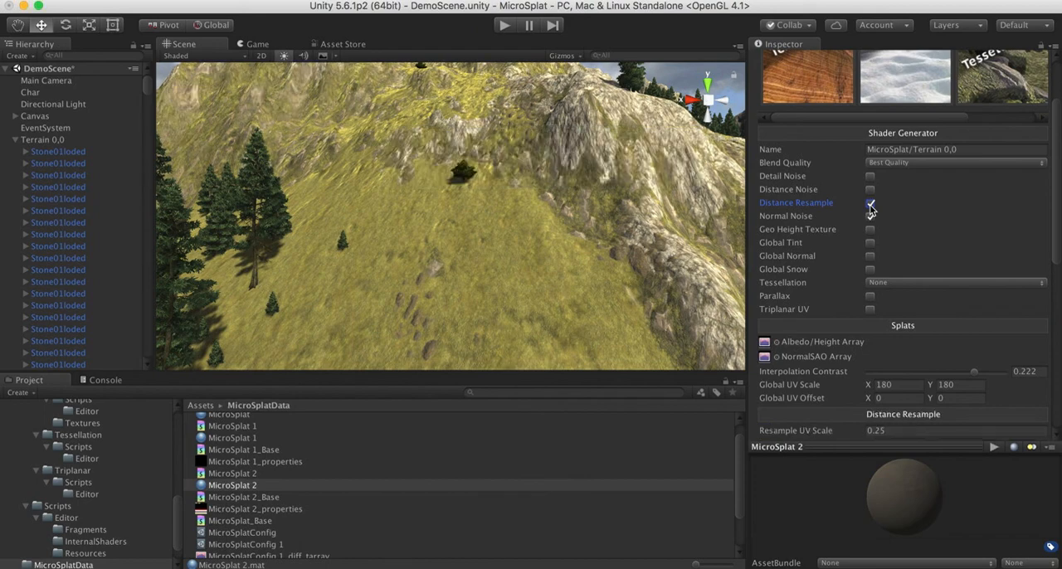
key(s)
right_drag(534, 224, 483, 265)
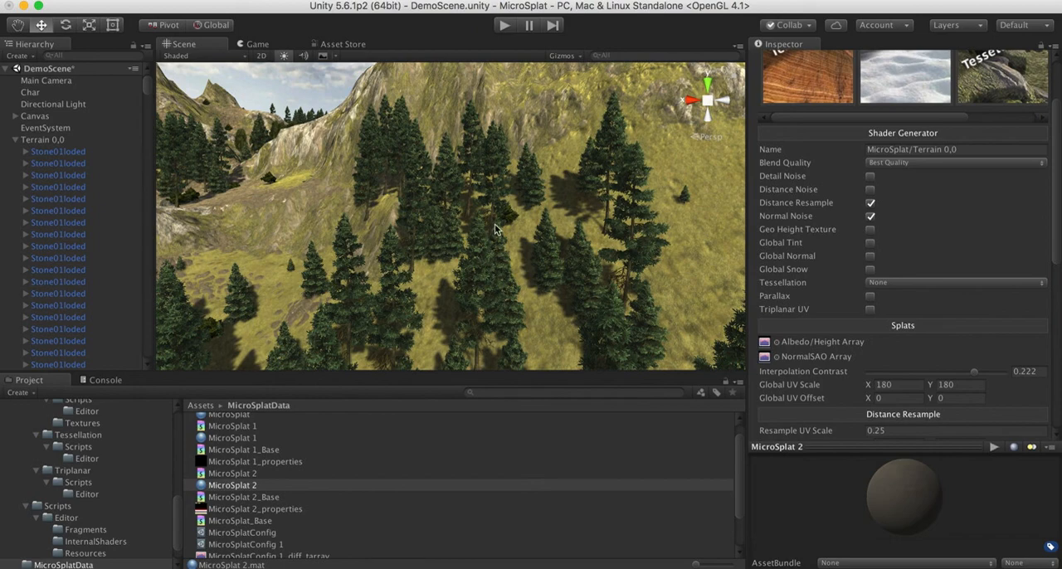
right_drag(498, 231, 493, 170)
key(w)
key(s)
key(w)
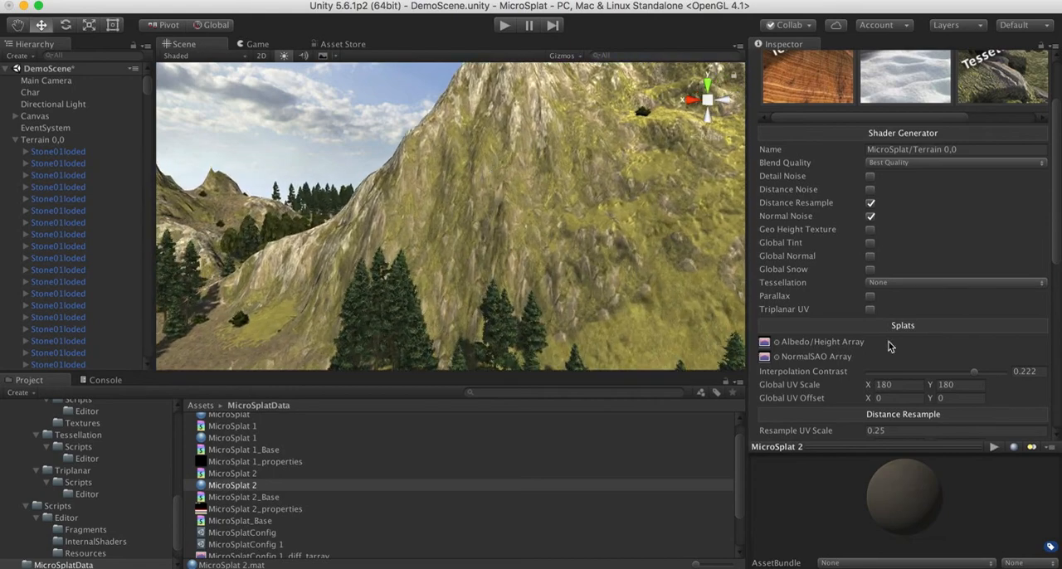
Set the Distance Resample begin distance to 40 and check the mountainside from near and far
scroll(925, 377, down, 10)
scroll(925, 342, down, 2)
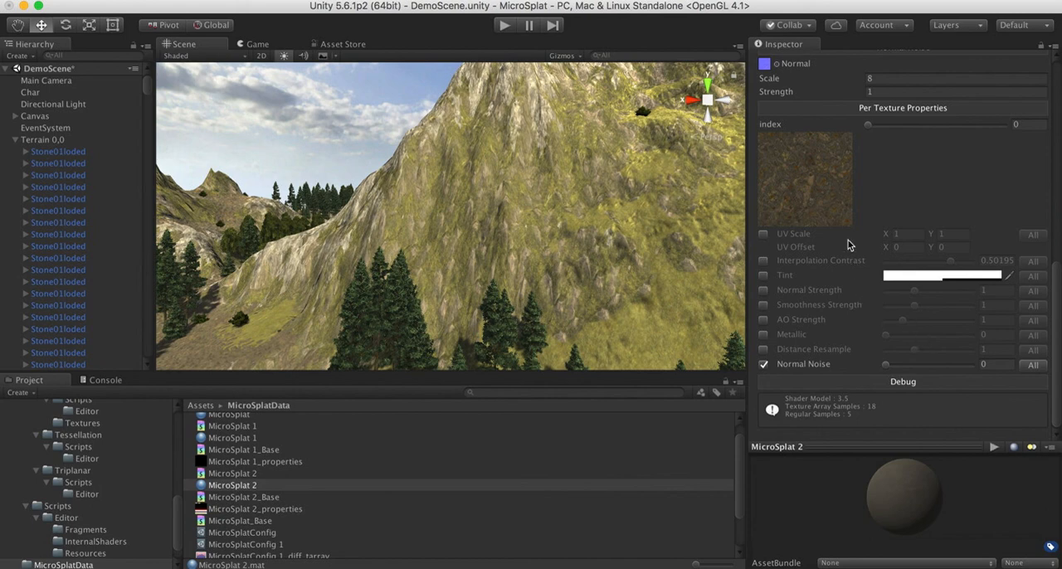
scroll(848, 243, up, 8)
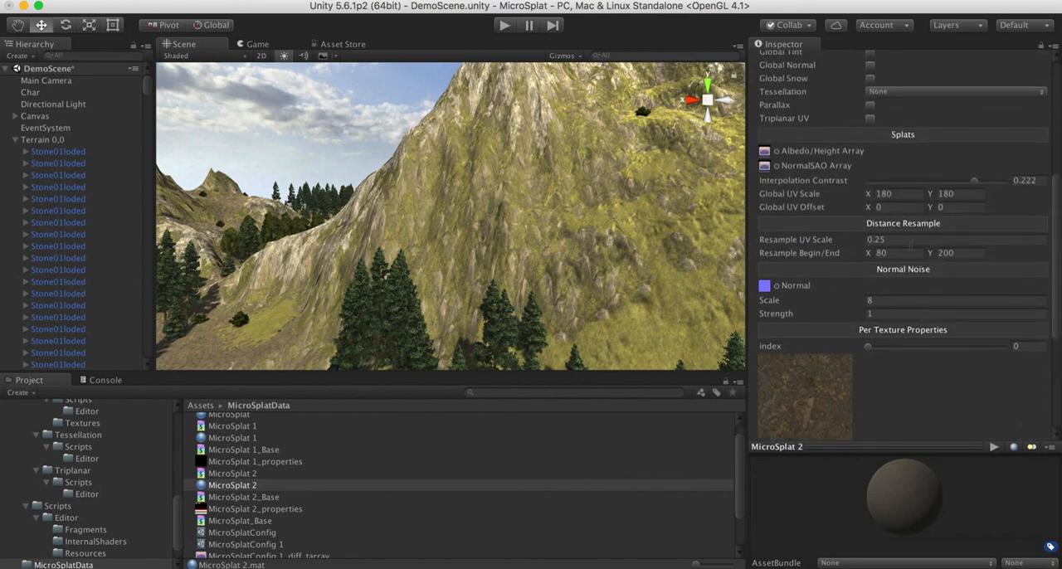
click(896, 252)
text(40)
alt+drag(614, 251, 576, 233)
alt+scroll(577, 233, up, 6)
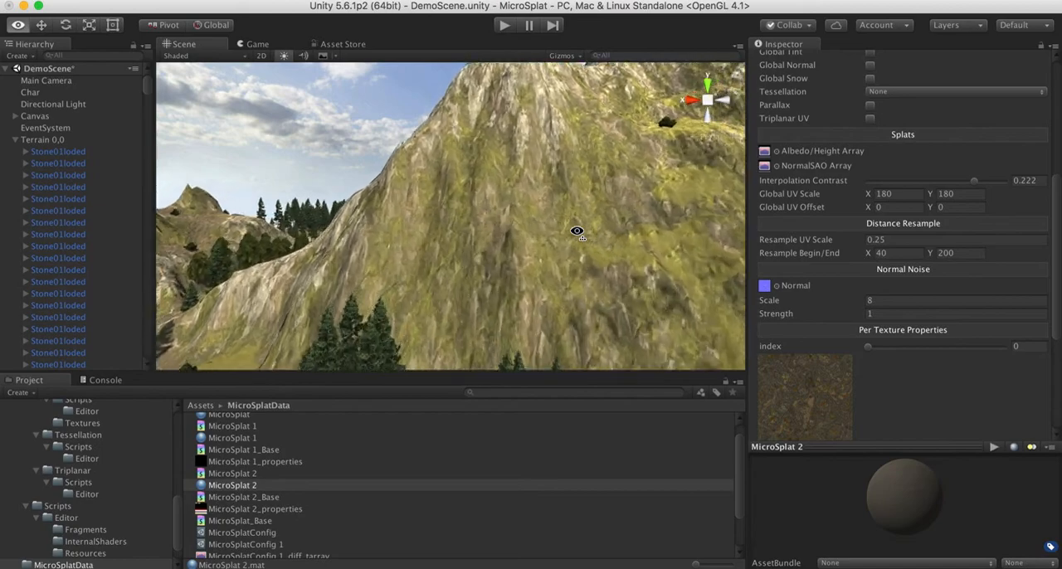
alt+scroll(576, 232, down, 8)
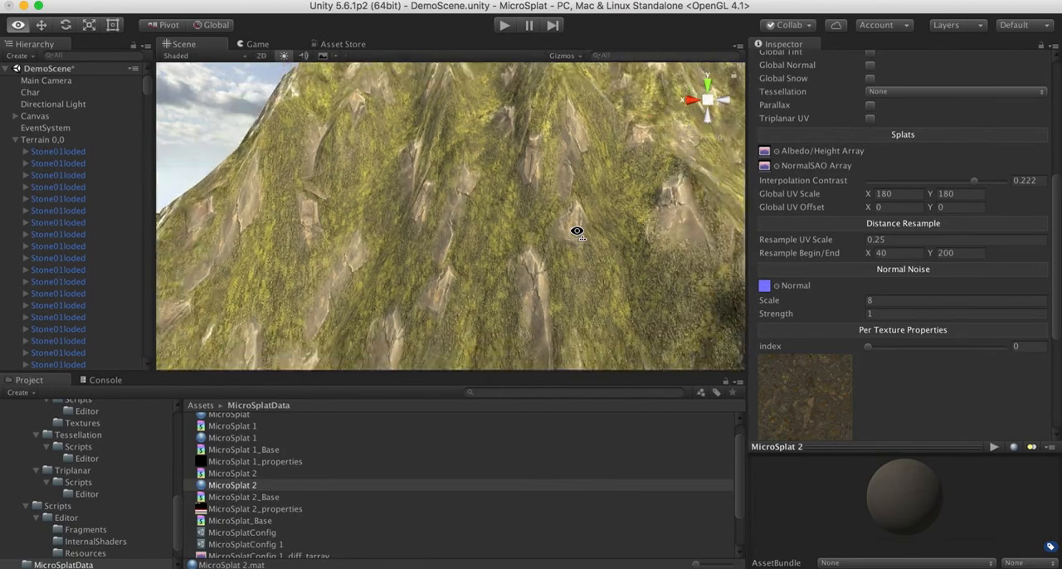
alt+scroll(577, 232, down, 4)
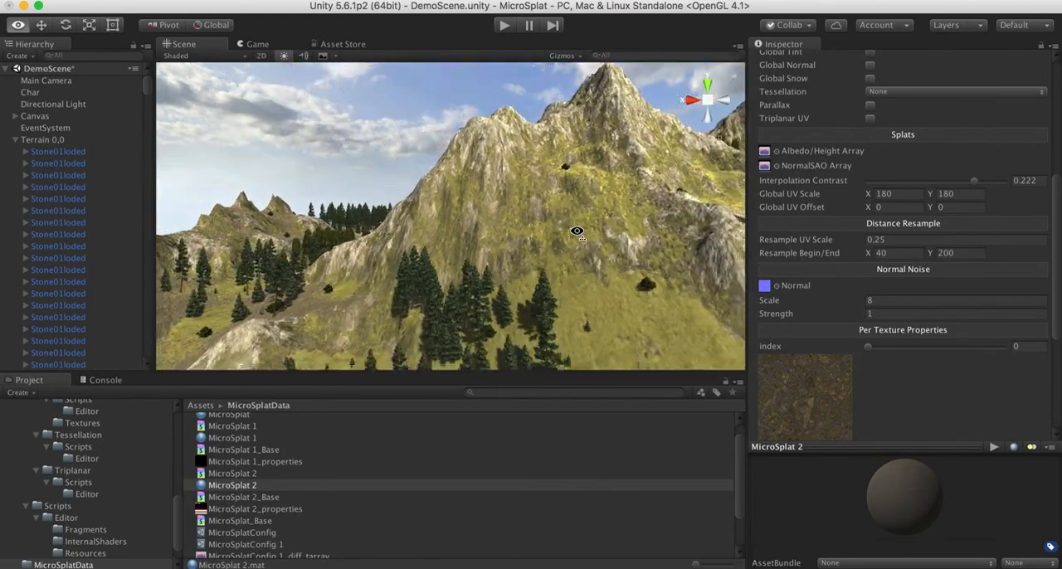
alt+drag(577, 232, 663, 246)
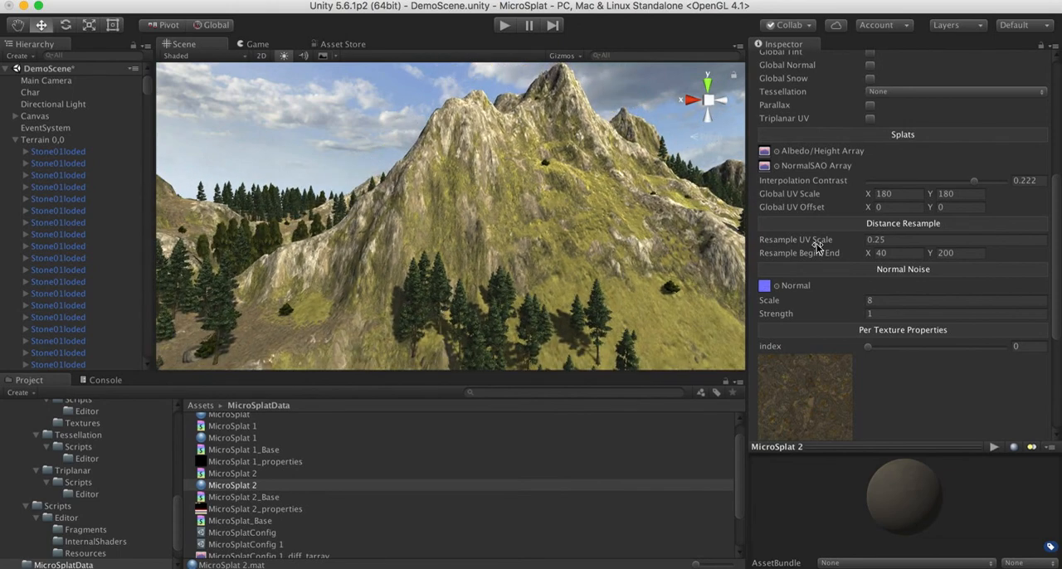
Review the material's shader generator options, splat settings and Distance Resample settings, reading the descriptions of Normal Noise and the texture array
scroll(817, 245, up, 5)
scroll(818, 247, down, 6)
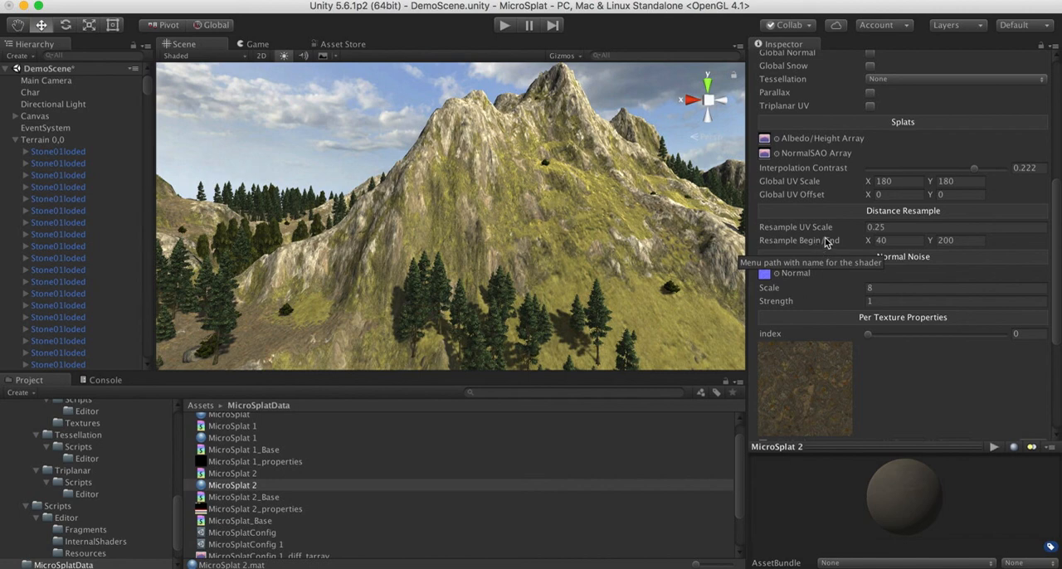
scroll(826, 242, up, 3)
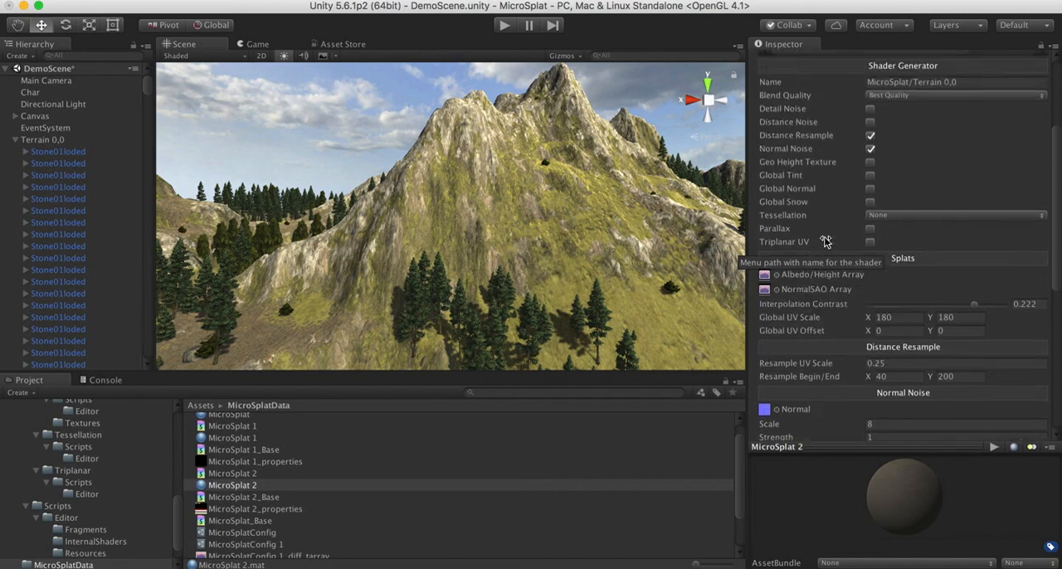
scroll(826, 242, down, 3)
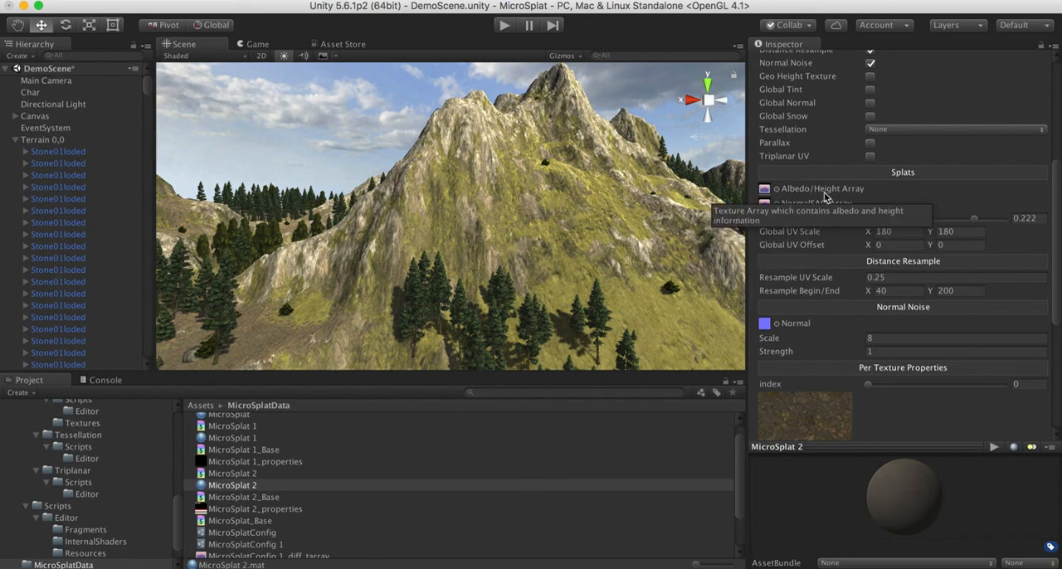
scroll(825, 196, up, 4)
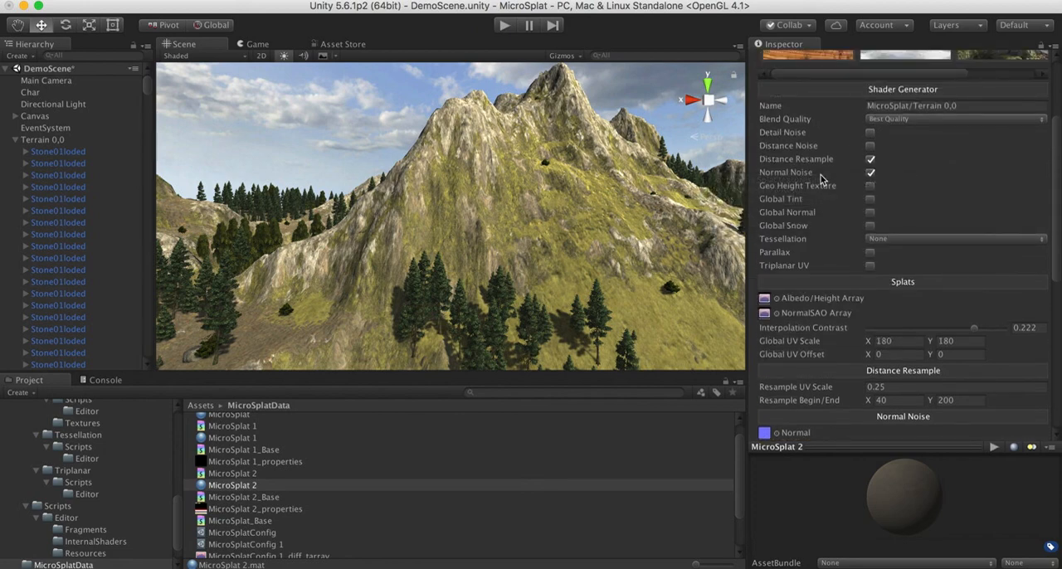
mouse_move(822, 178)
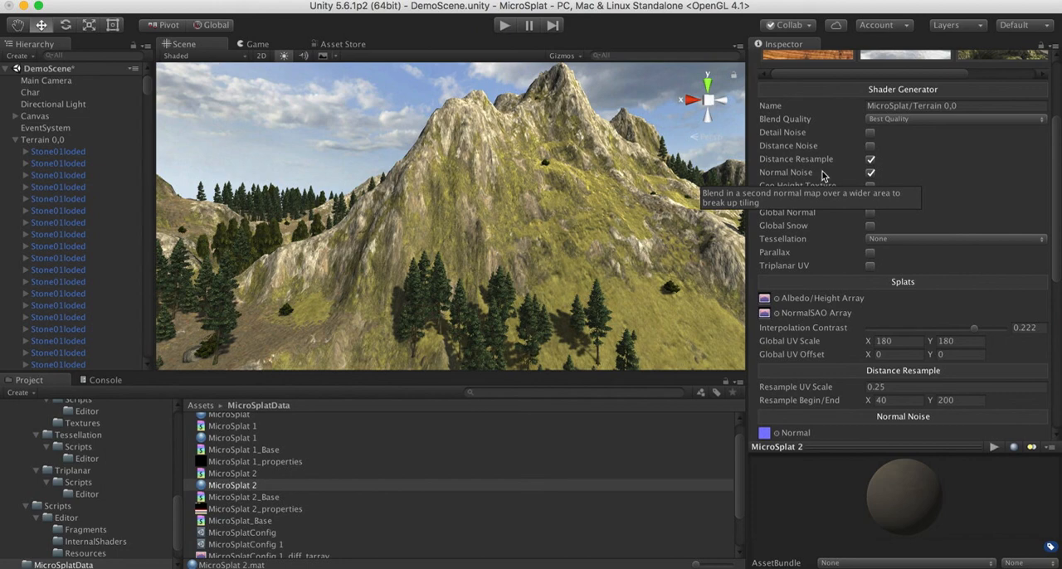
mouse_move(790, 300)
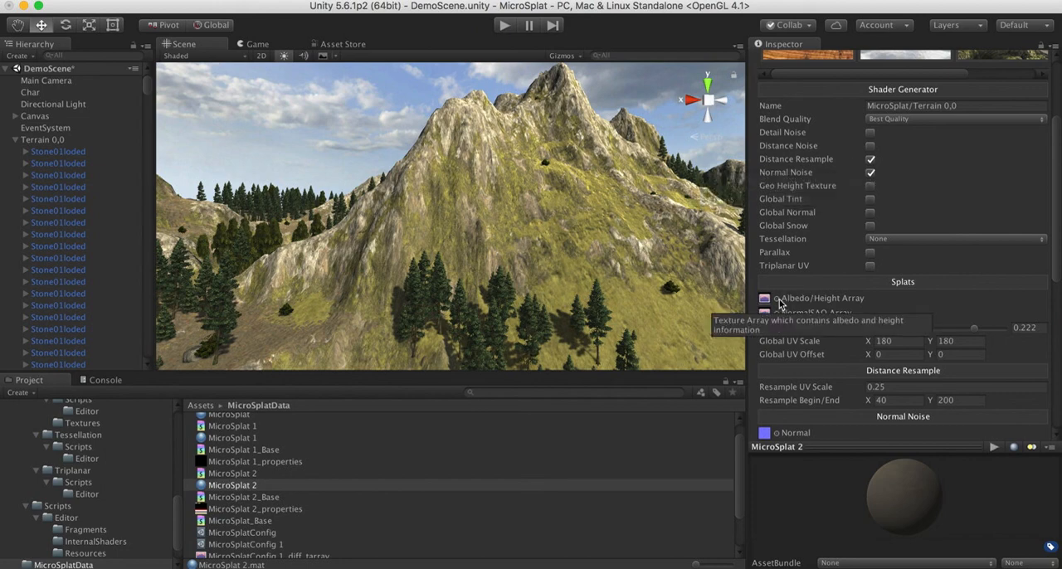
scroll(837, 187, up, 3)
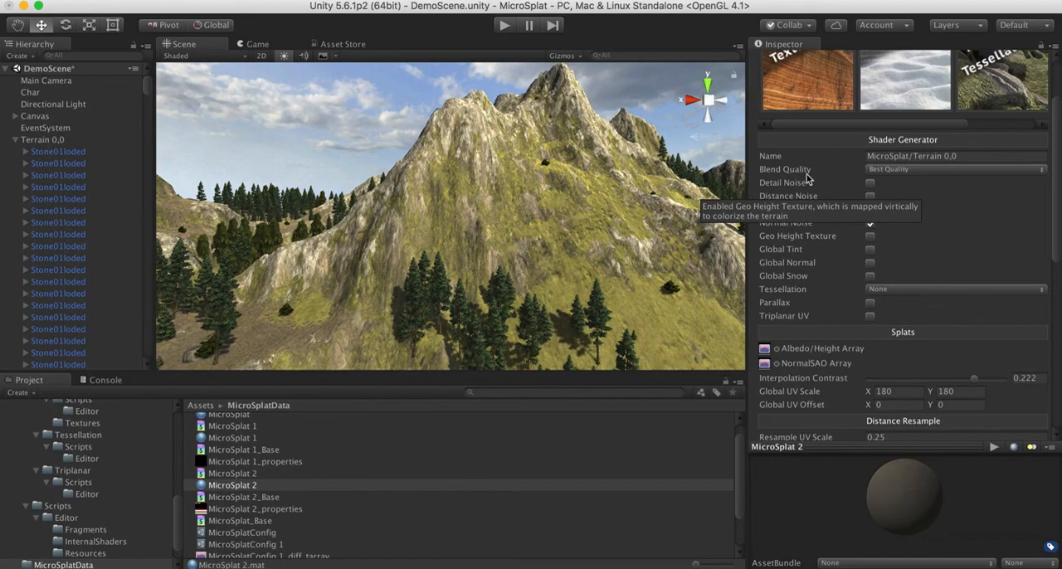
Fly around the mountain to examine the terrain texturing from afar and close up on the rock face
alt+drag(572, 265, 536, 258)
key(w)
right_drag(538, 258, 485, 263)
key(s)
key(w)
key(s)
key(w)
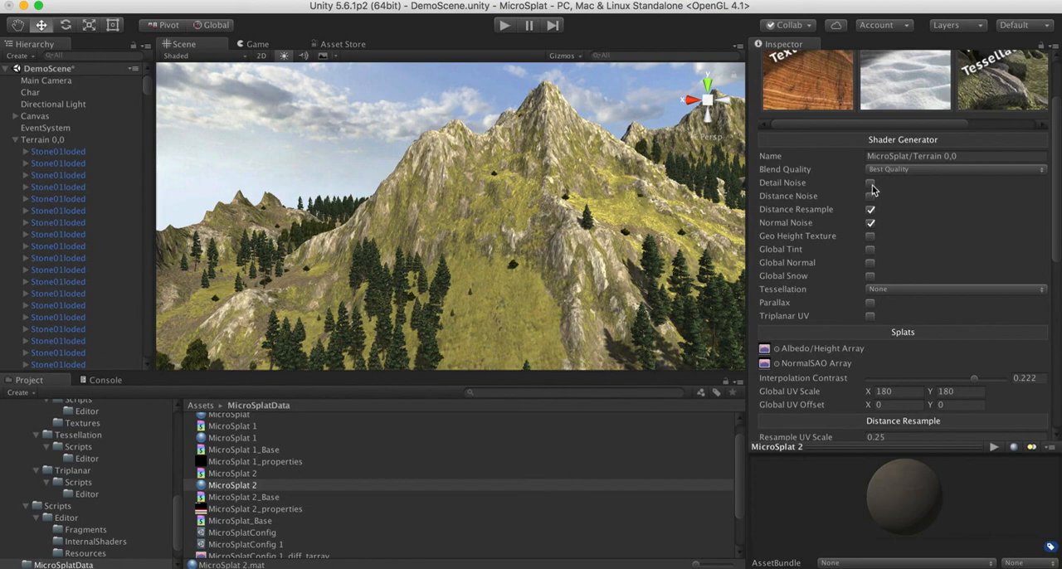
right_drag(541, 230, 549, 274)
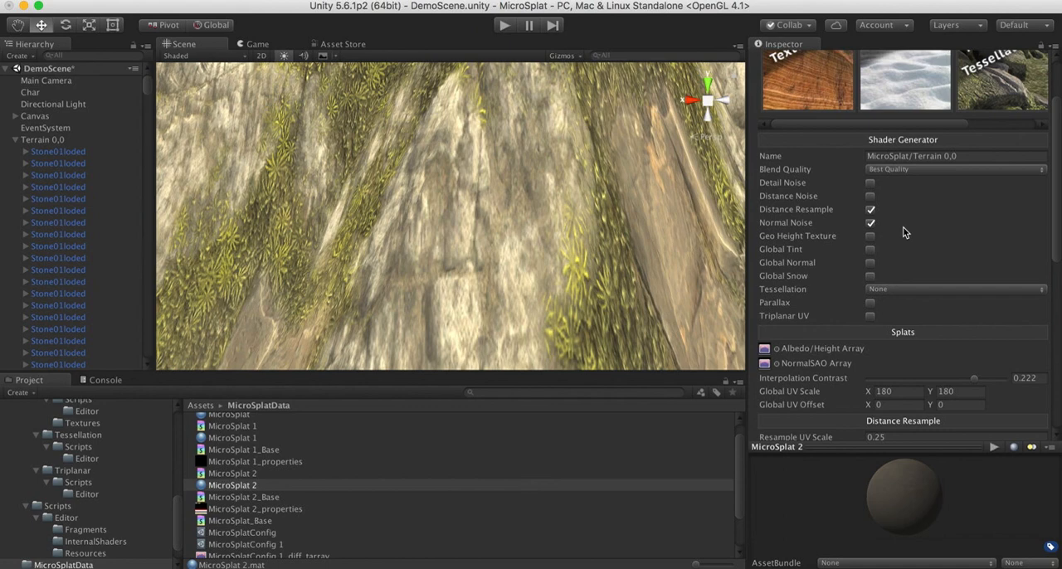
Enable Detail Noise in the shader generator and locate its assigned noise texture in the project files
click(870, 184)
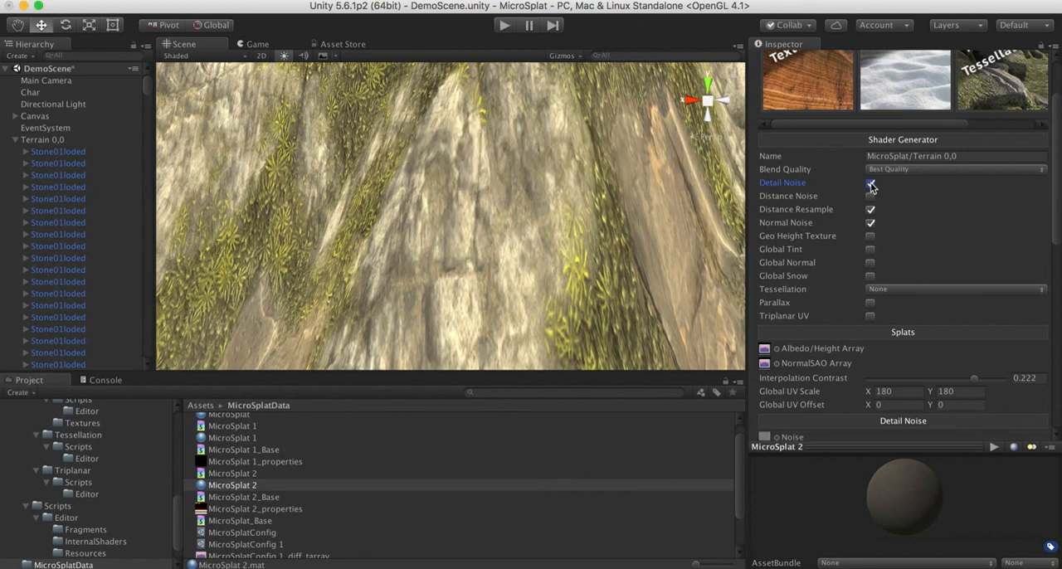
scroll(838, 324, down, 8)
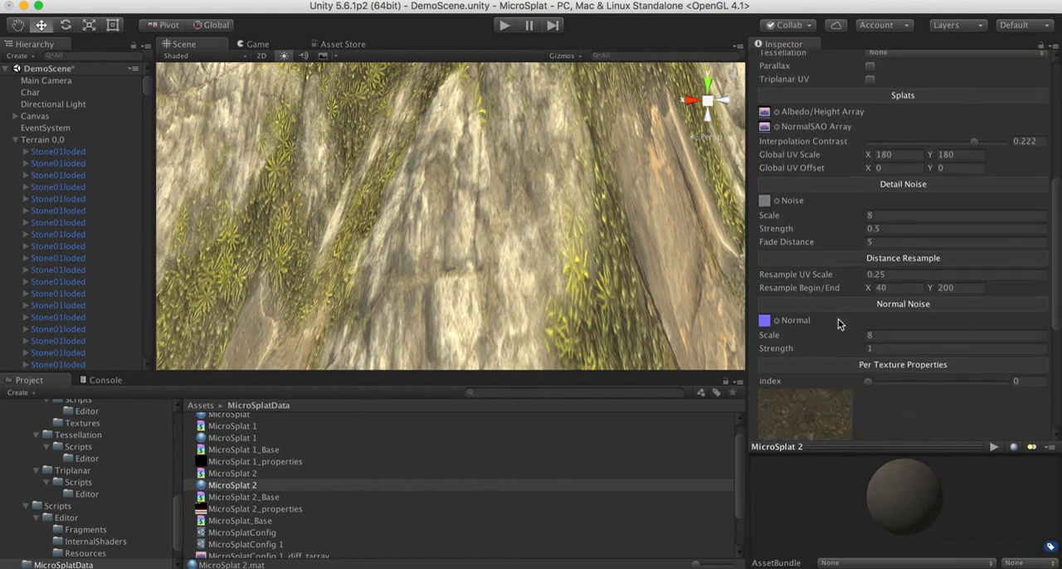
click(764, 204)
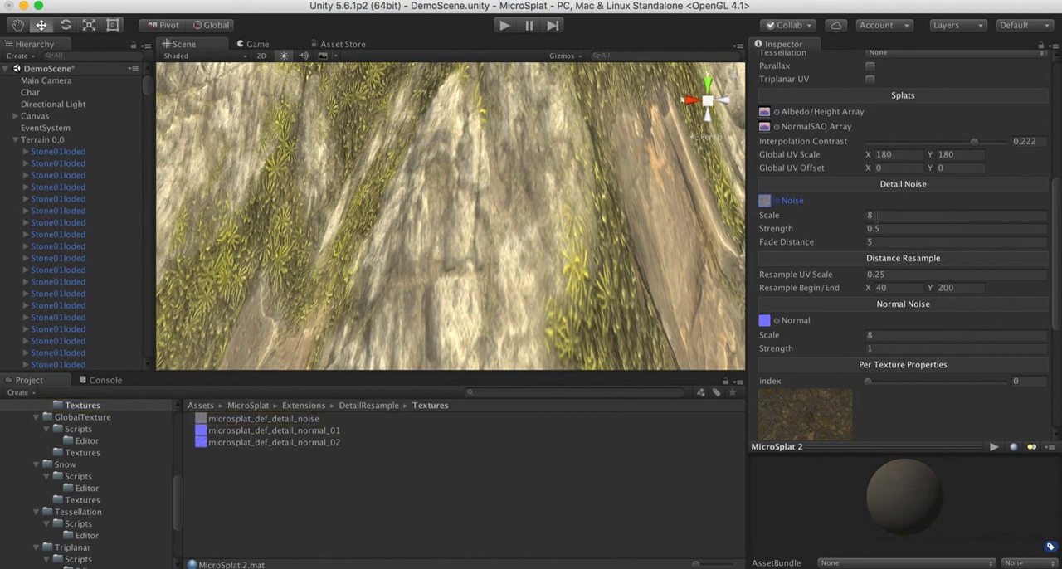
Keep the Detail Noise scale at 8 and try strengths of 1 and 2 on the rock face
click(879, 215)
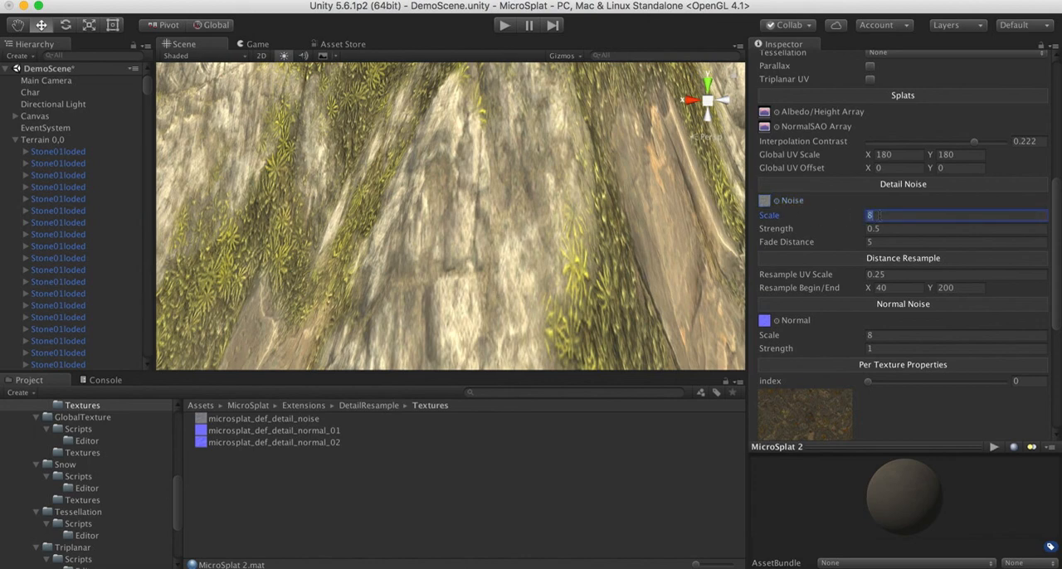
key(BackSpace)
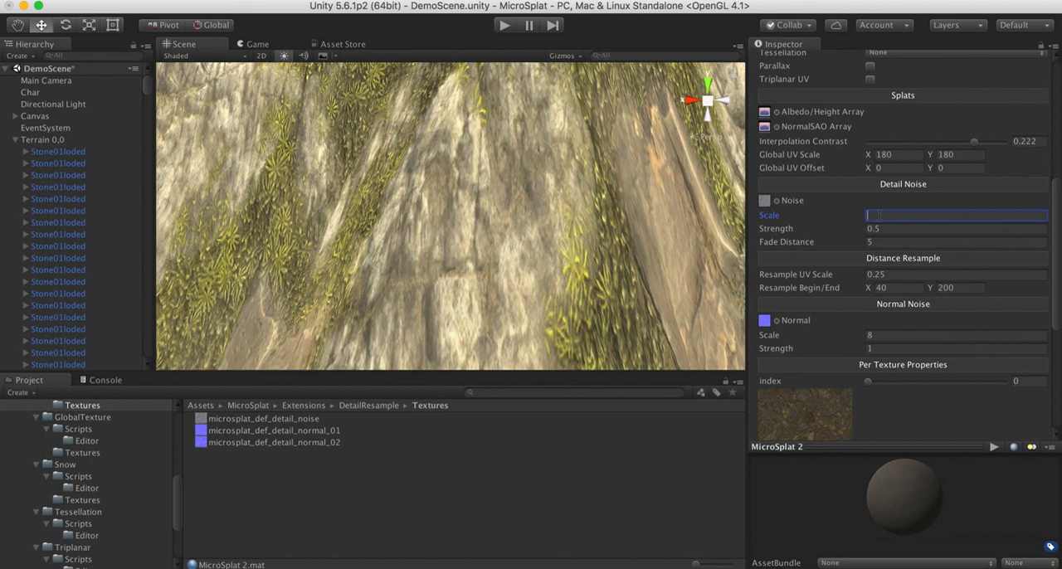
text(8)
key(Tab)
text(1)
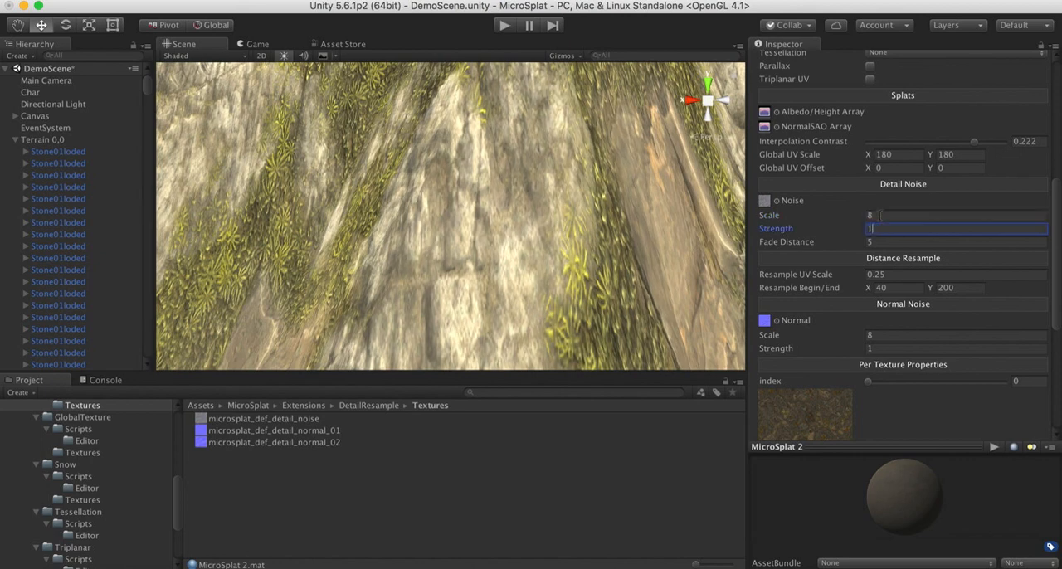
key(BackSpace)
text(2)
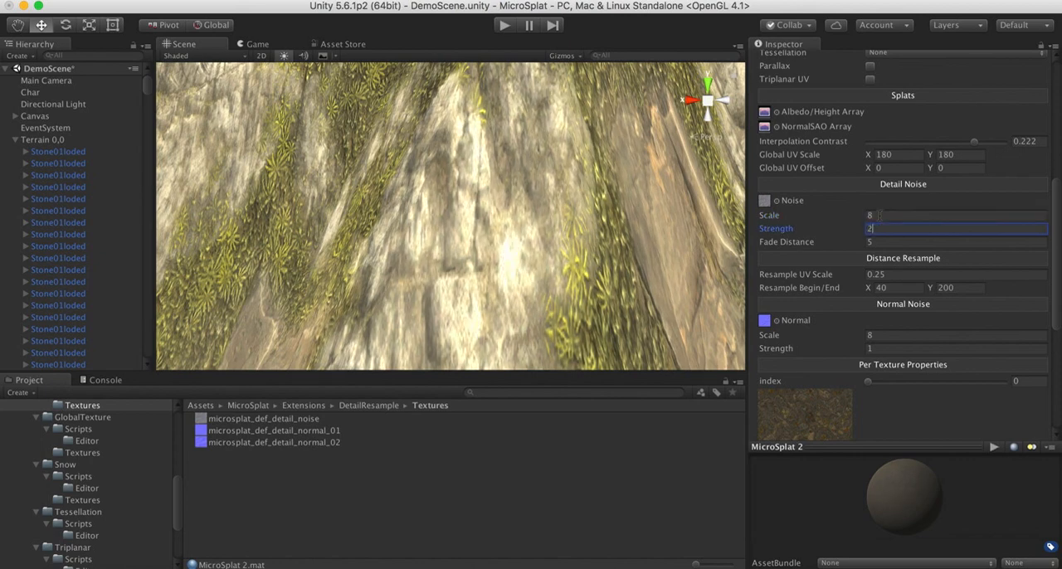
Compare Detail Noise scales of 16 and 200 on the rock face, ending at 800
click(893, 215)
text(16)
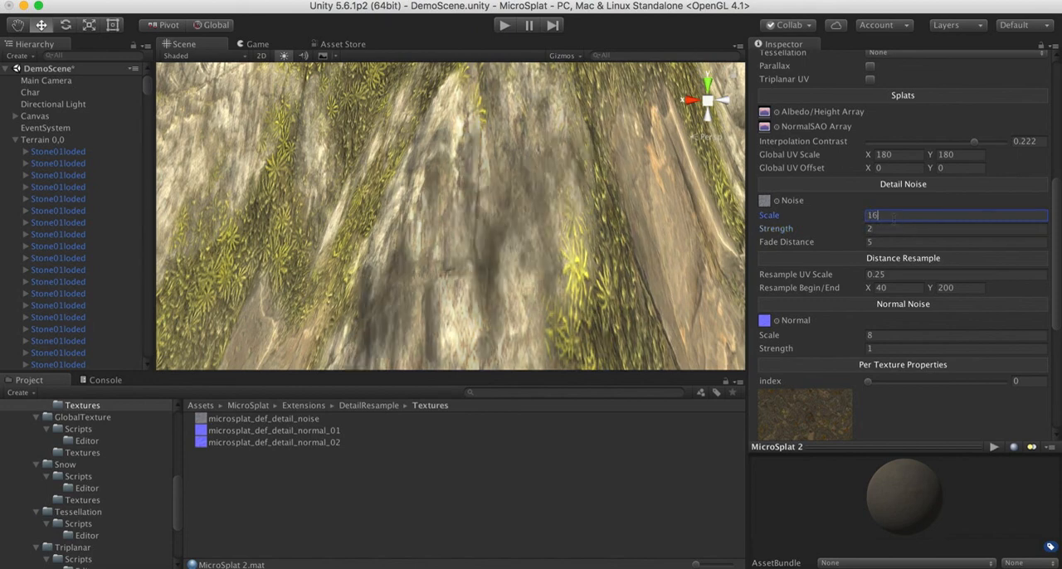
key(BackSpace)
key(BackSpace)
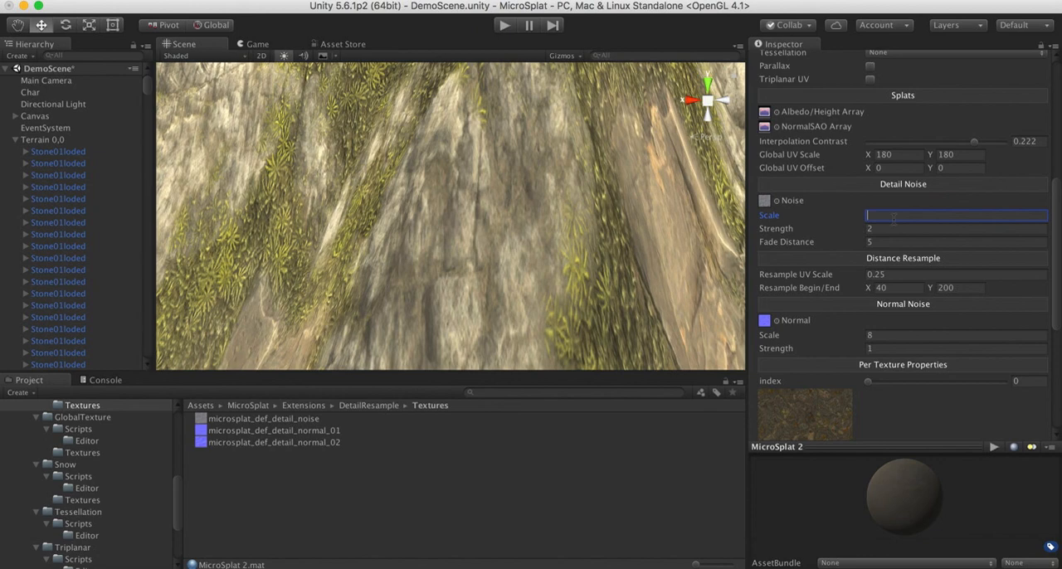
text(200)
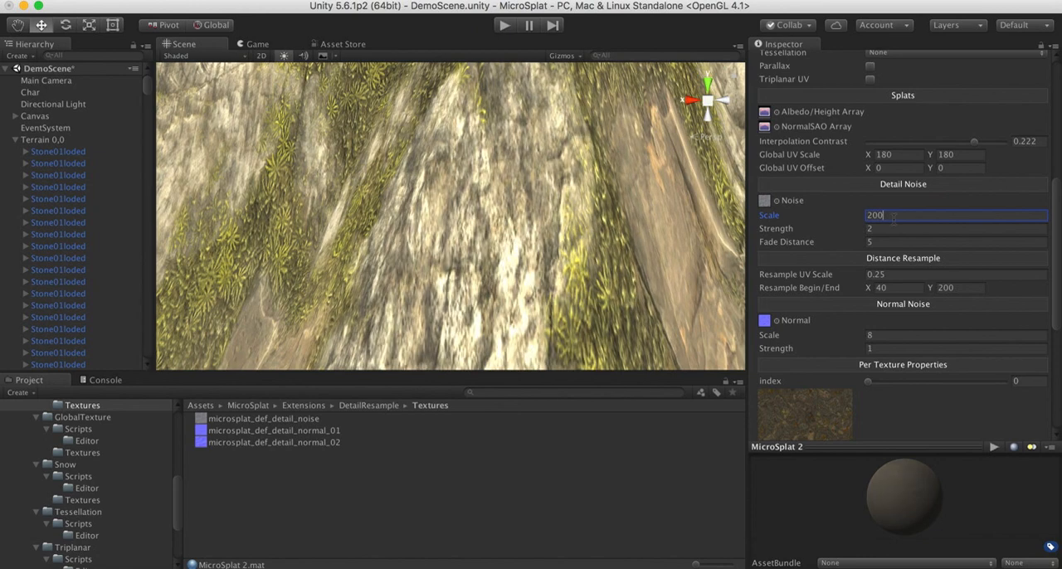
key(BackSpace)
key(BackSpace)
key(BackSpace)
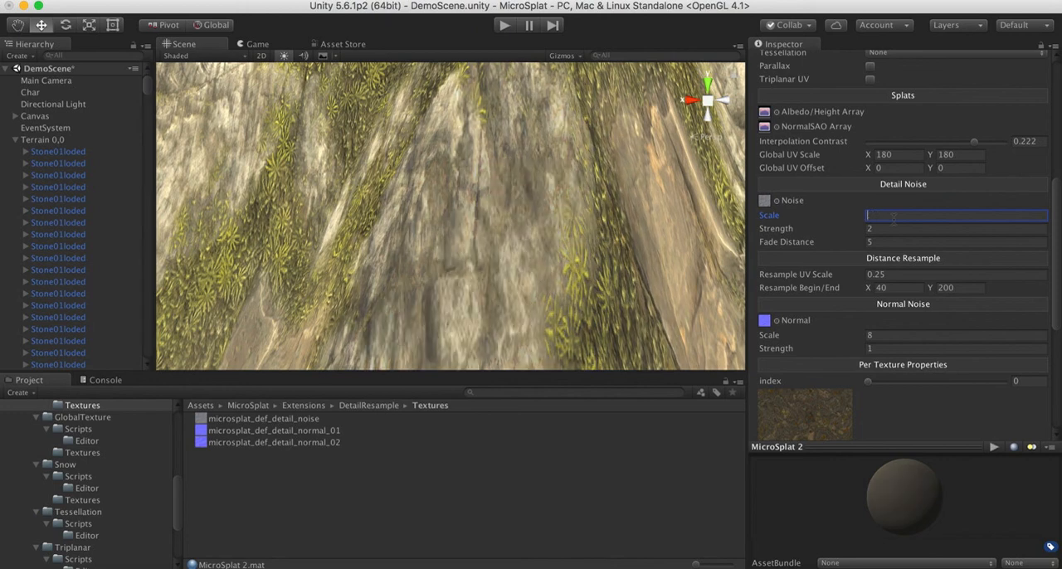
text(800)
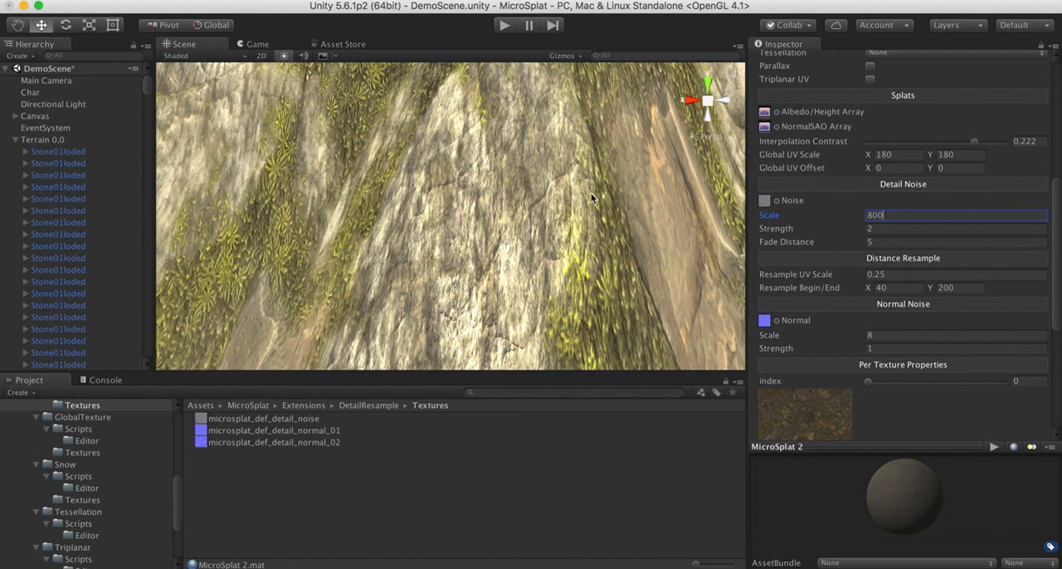
Set the Detail Noise strength to 1 and compare it with 0 close up on the rock
click(880, 228)
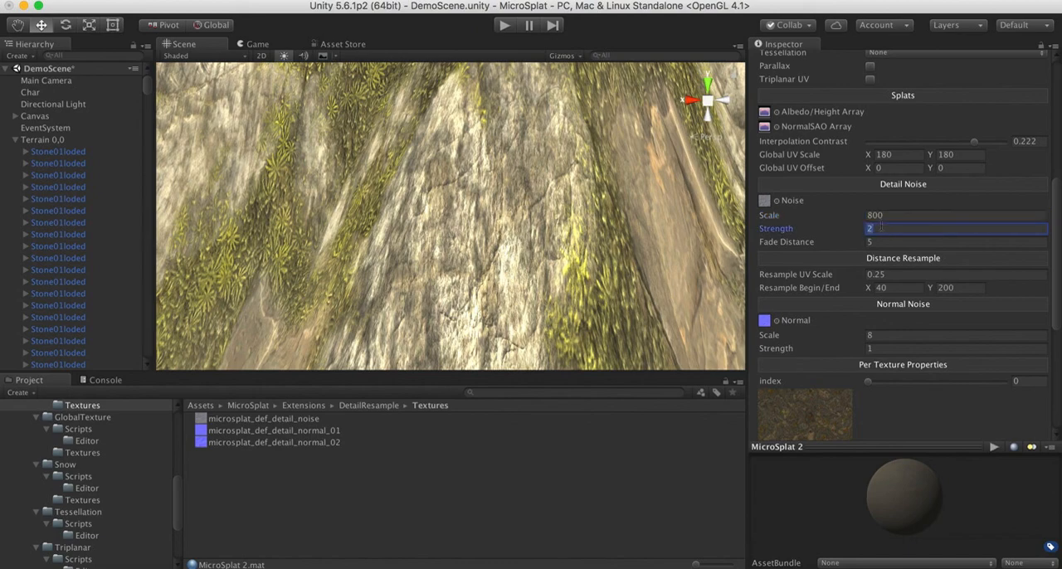
text(1)
alt+drag(543, 235, 609, 302)
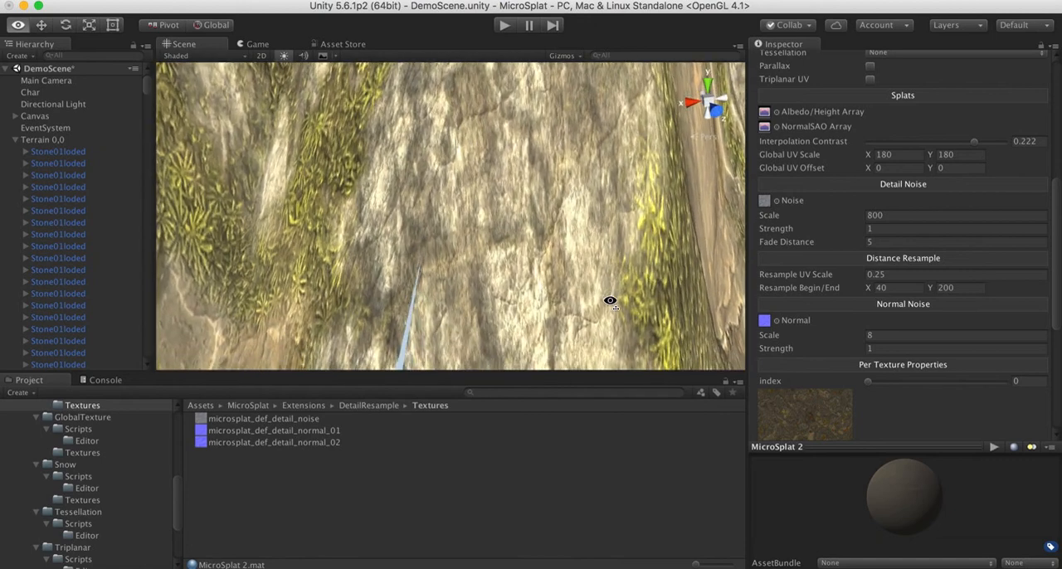
click(889, 215)
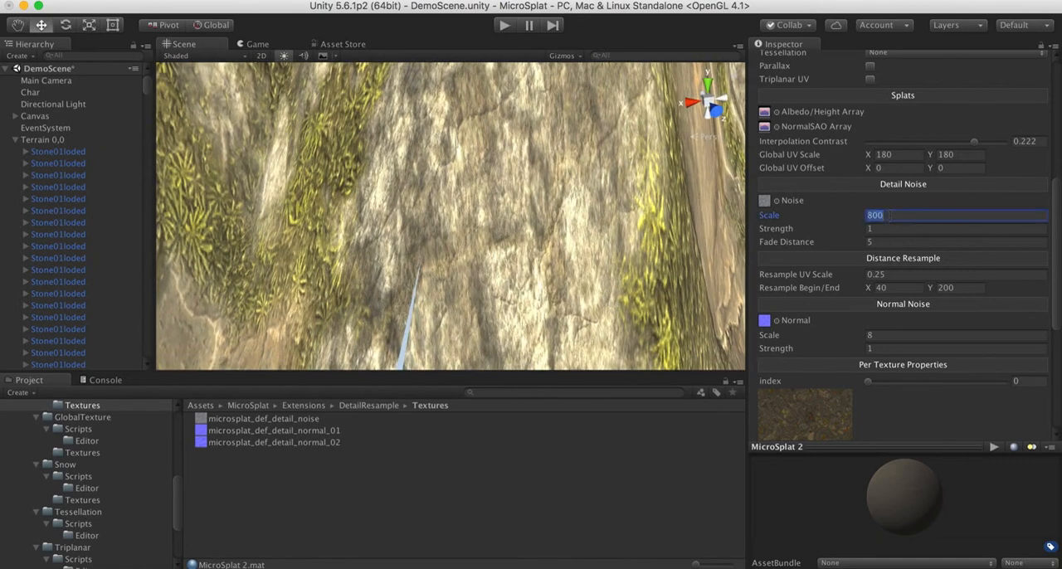
click(880, 230)
text(0)
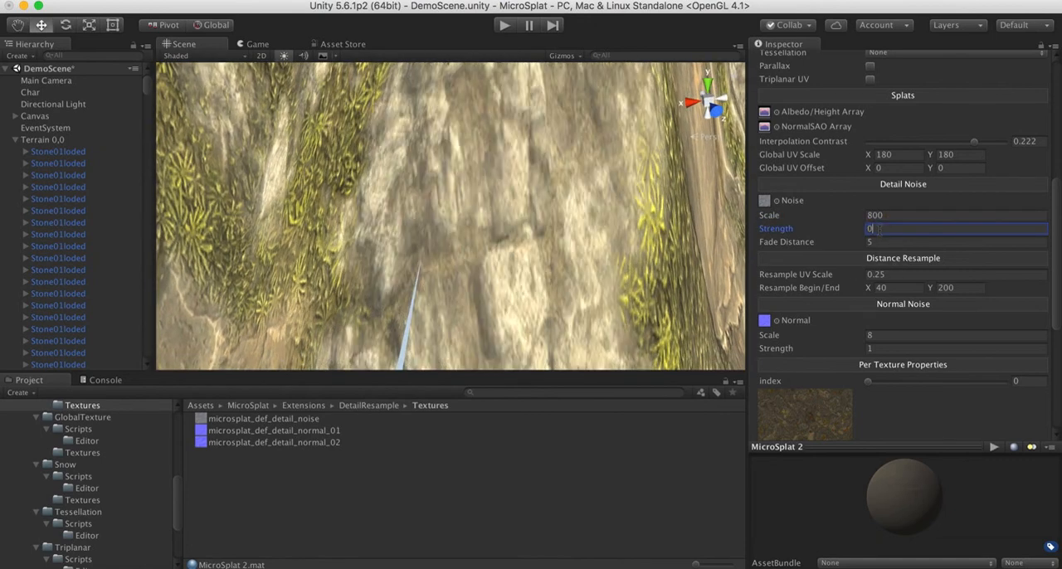
key(BackSpace)
text(1)
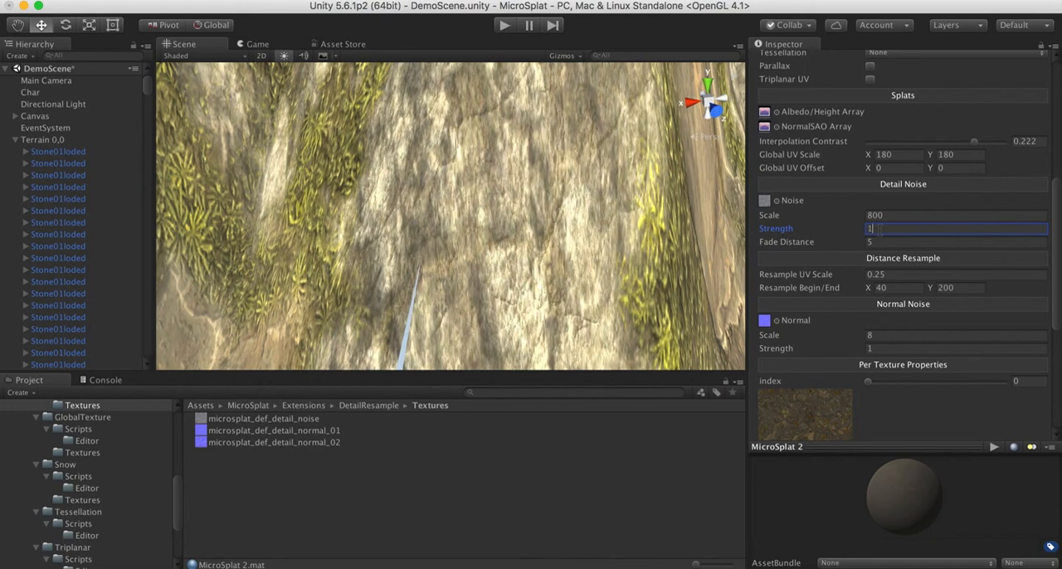
Set the Detail Noise scale to 1000 and check the rock and moss from slightly different distances
click(886, 215)
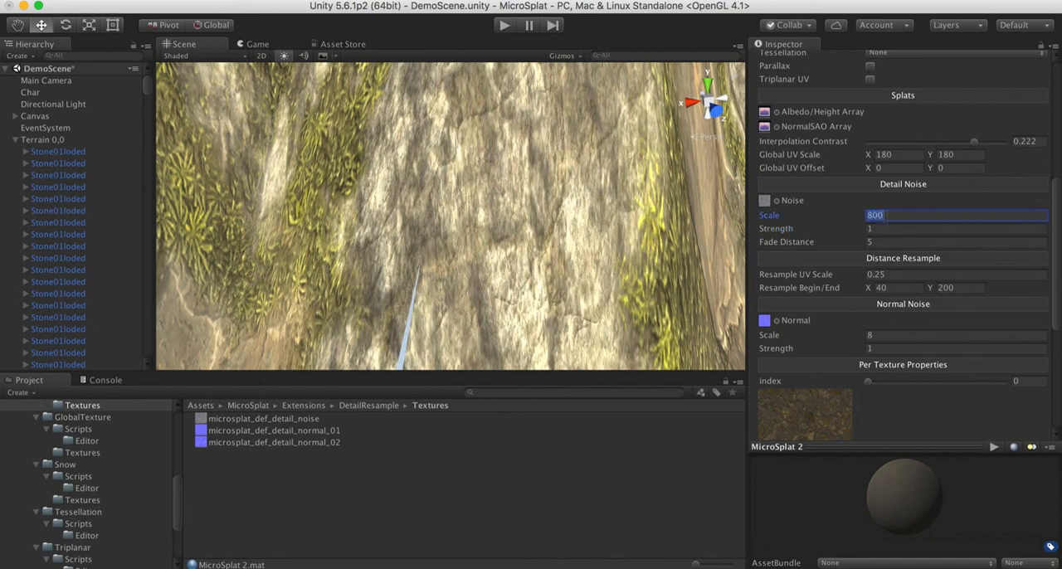
text(1)
text(000)
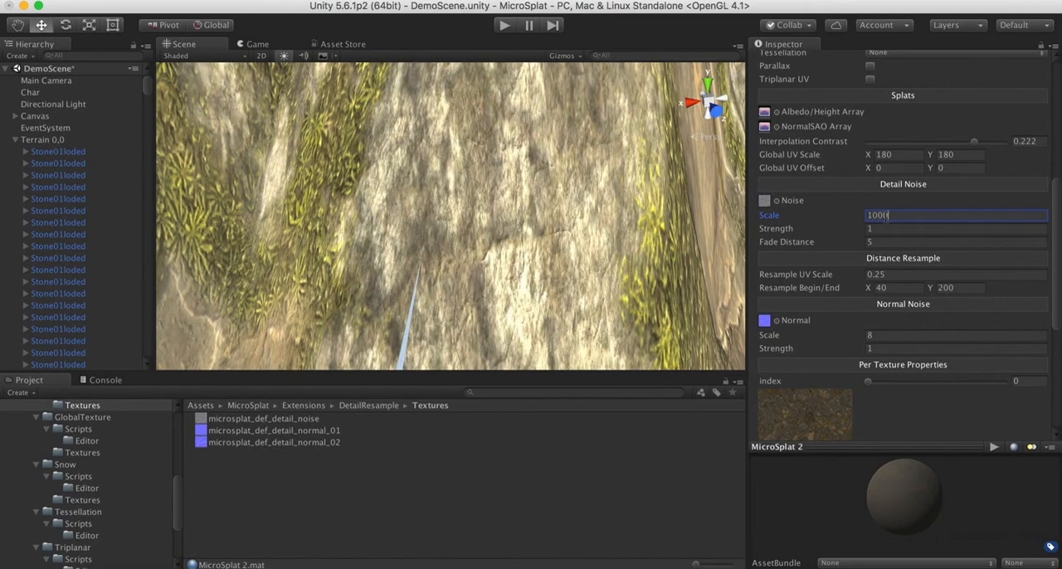
alt+drag(502, 236, 463, 216)
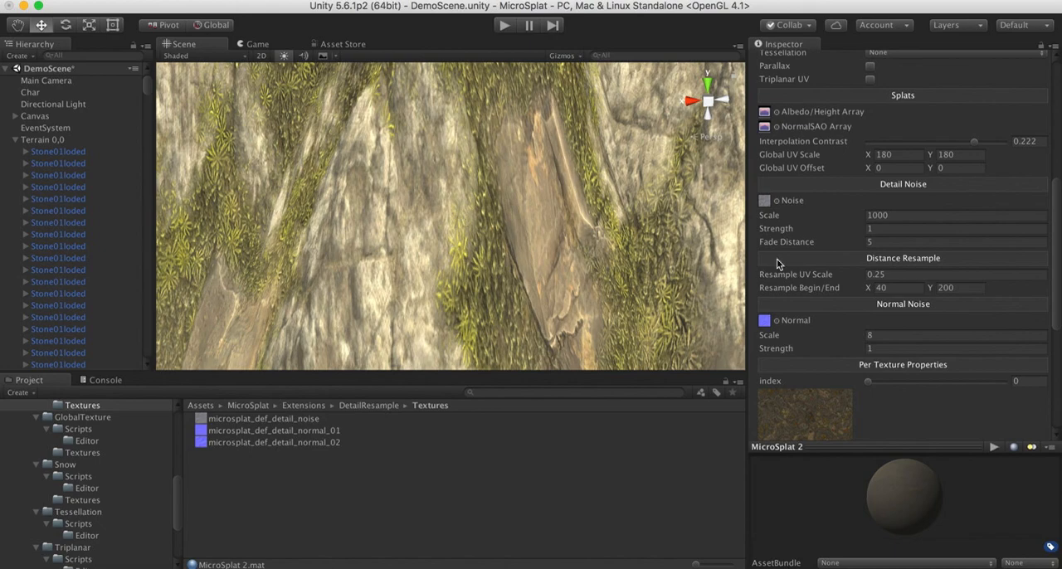
mouse_move(470, 224)
alt+mouse_down()
mouse_move(422, 246)
mouse_move(455, 219)
alt+mouse_up()
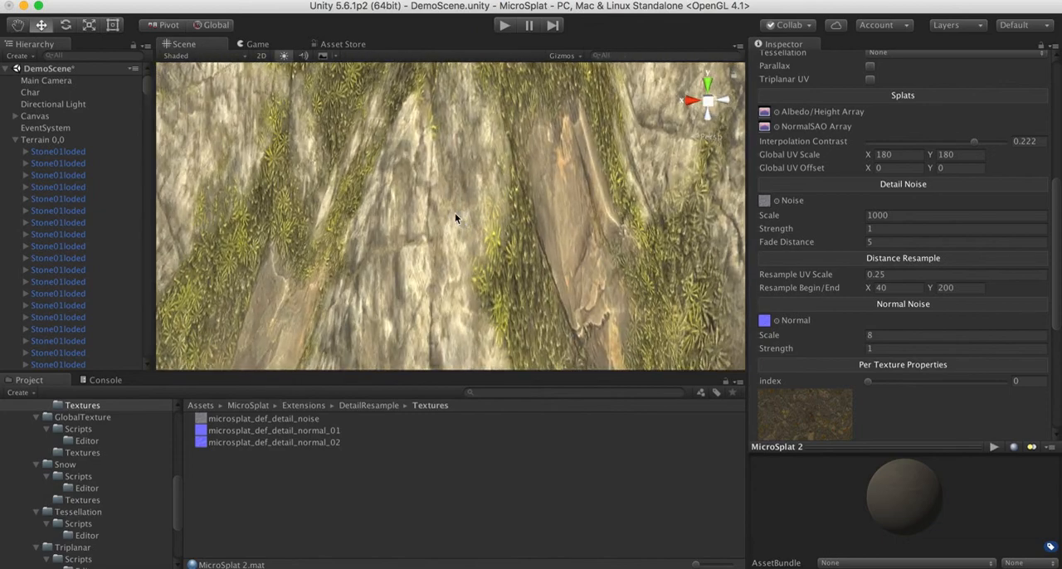
Set the Detail Noise fade distance to 10 and check the fading by moving away from and toward the rock
click(878, 242)
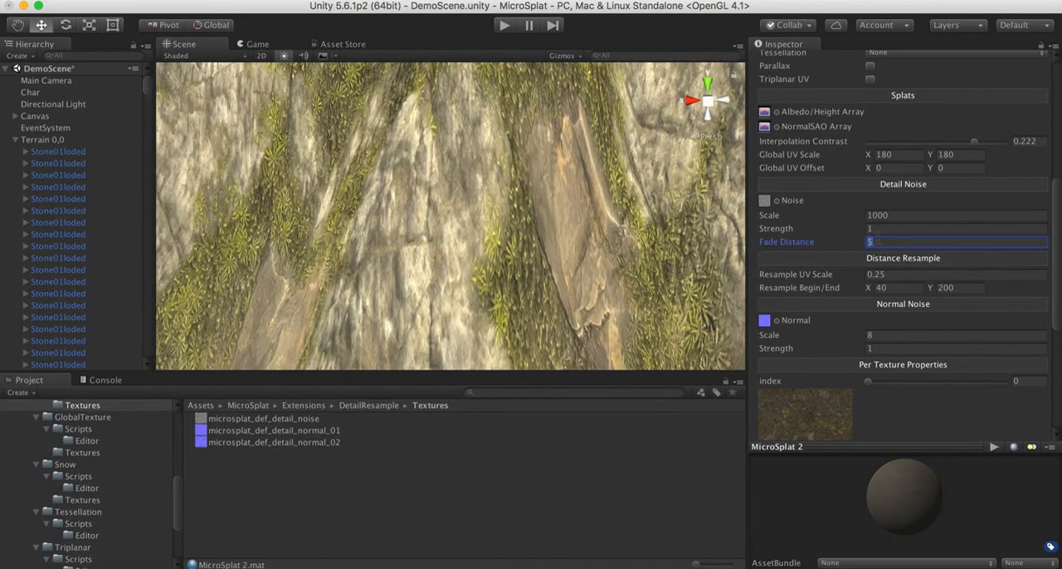
text(10)
key(s)
right_drag(432, 186, 431, 181)
key(w)
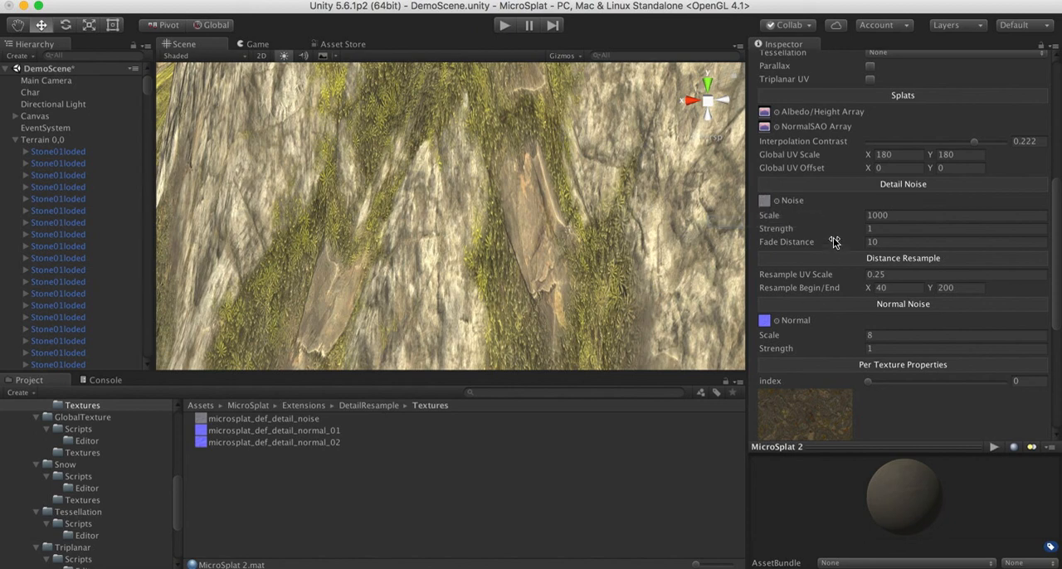
Return to the shader generator options and view the whole mountain from a distance
scroll(833, 239, up, 2)
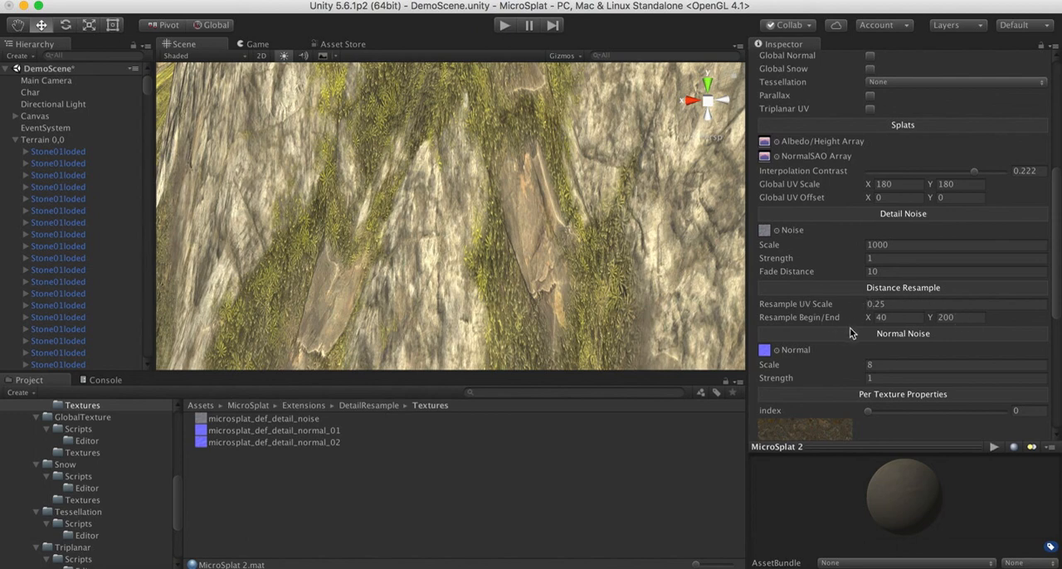
scroll(793, 211, up, 15)
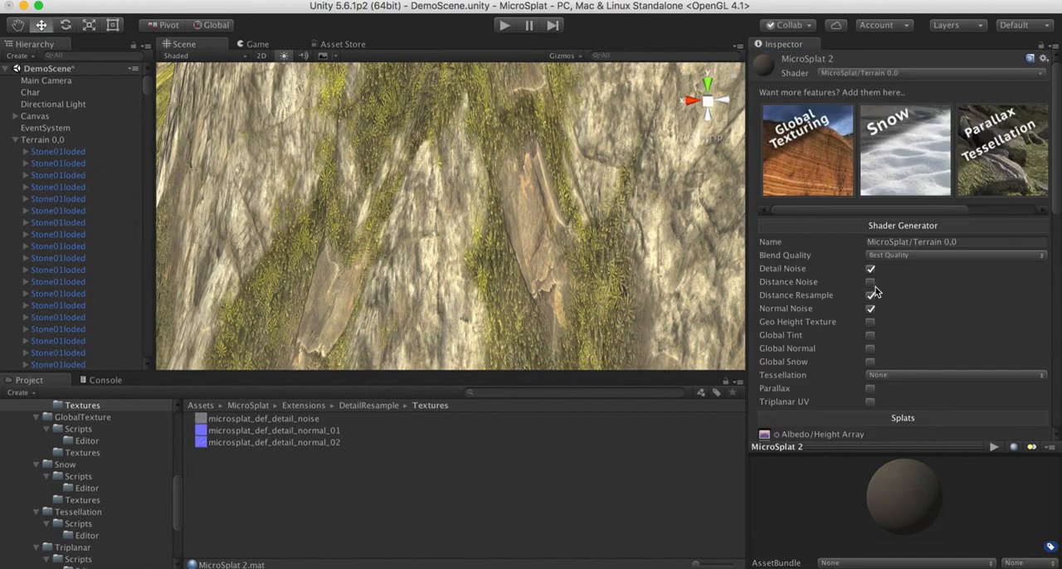
key(s)
right_drag(401, 247, 468, 202)
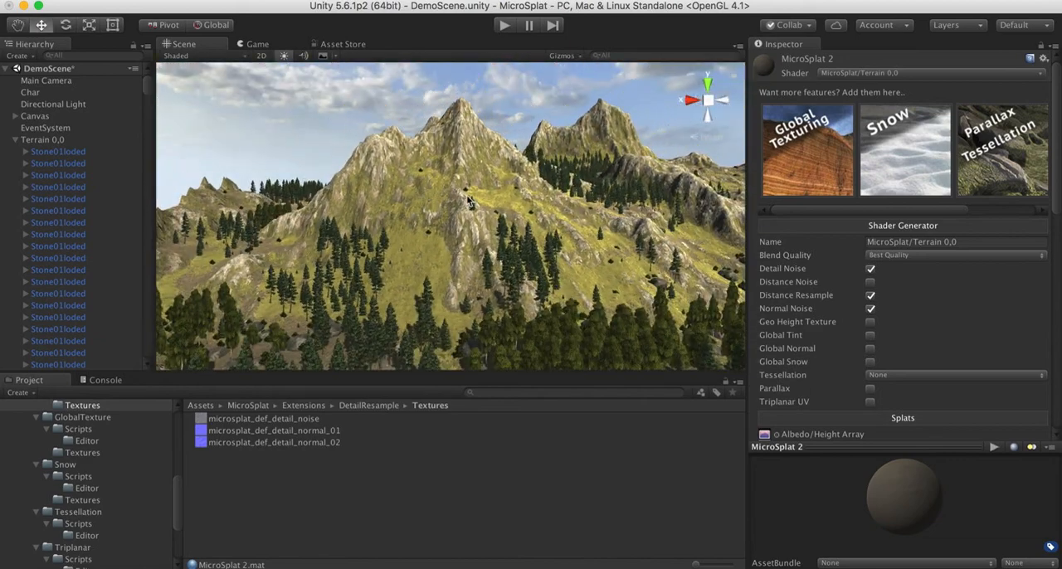
Turn off Distance Resample, Normal Noise and Detail Noise in the shader generator, and turn on Distance Noise
click(870, 296)
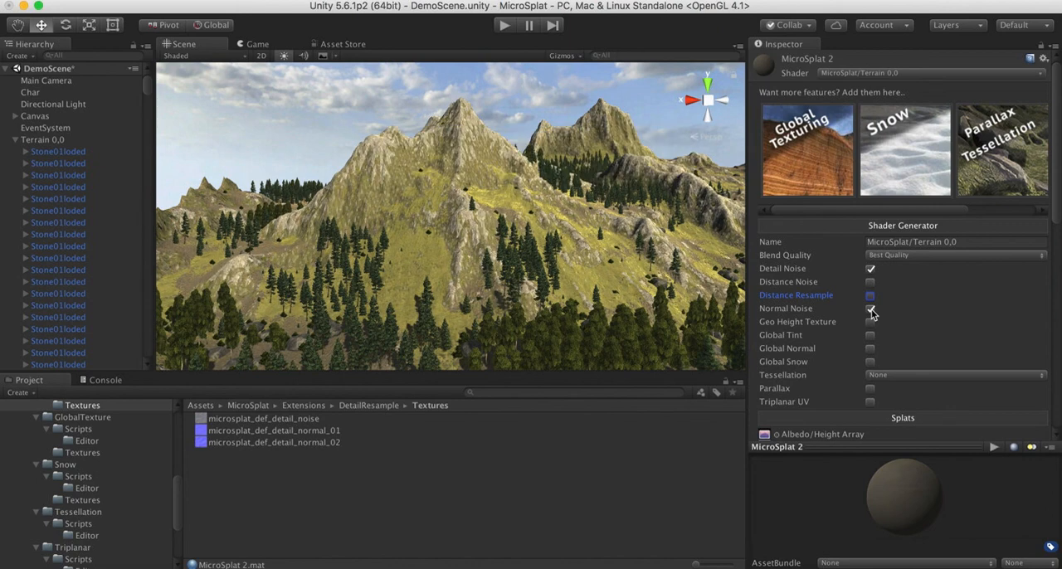
click(871, 309)
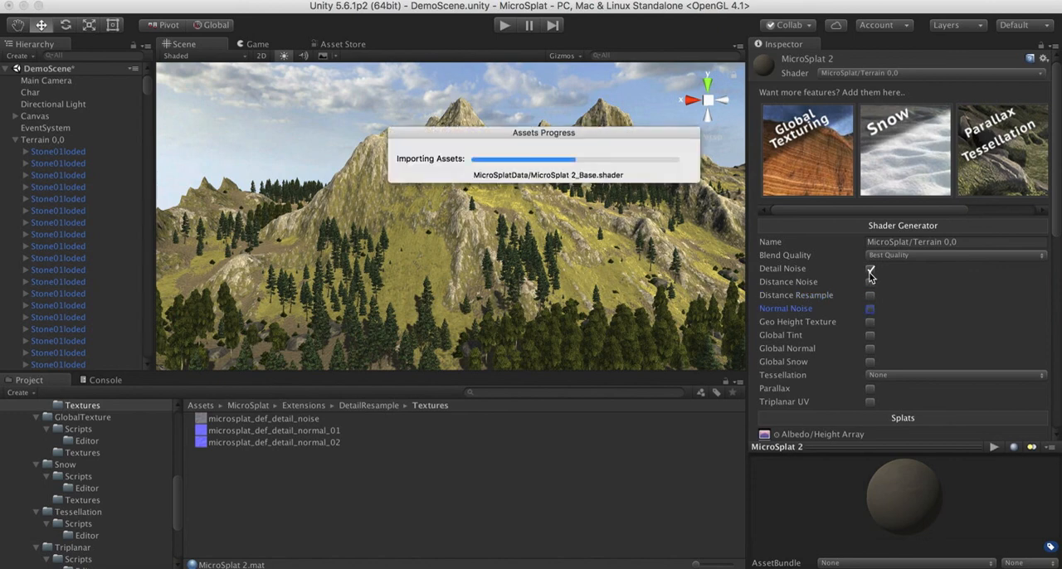
click(870, 272)
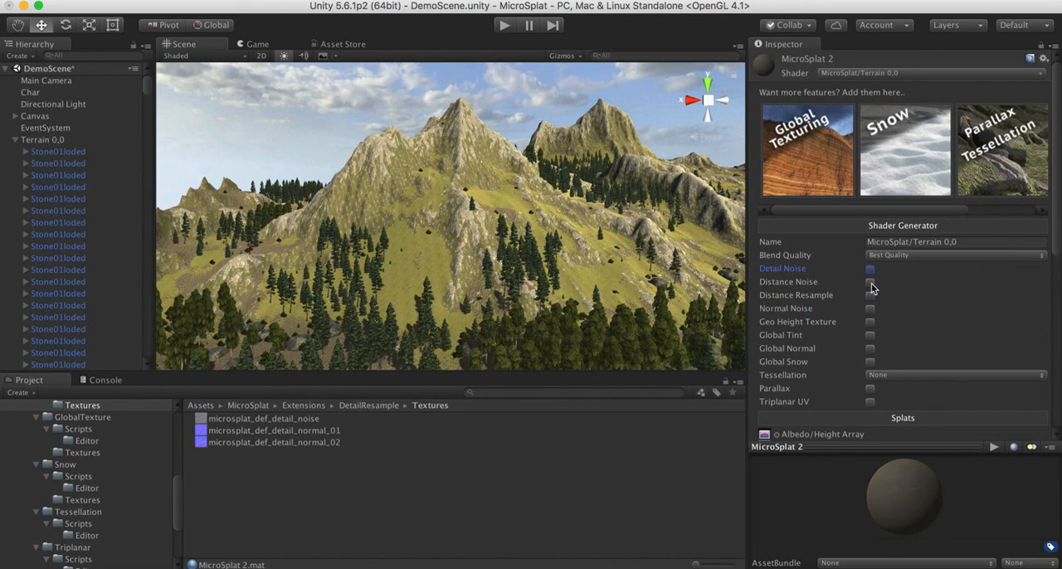
click(871, 284)
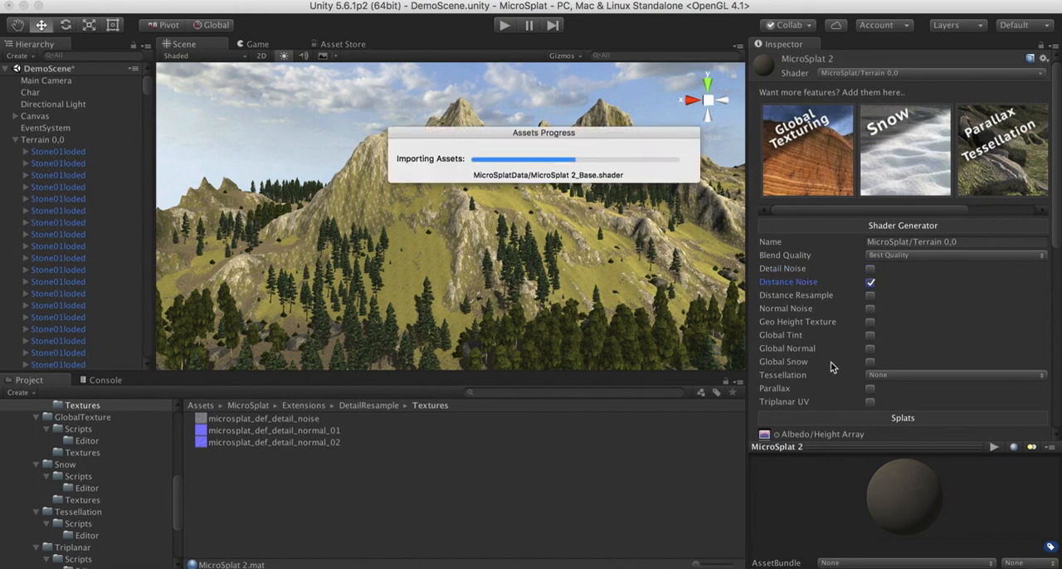
Set the Distance Noise scale to 10 and check its effect on the mountain slopes from different distances
scroll(832, 368, down, 5)
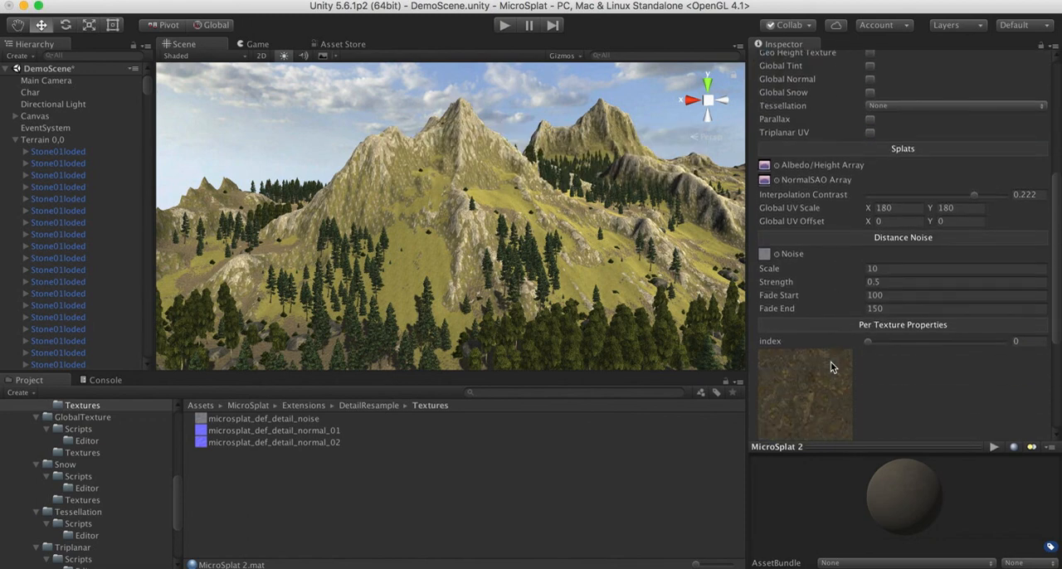
scroll(832, 368, down, 2)
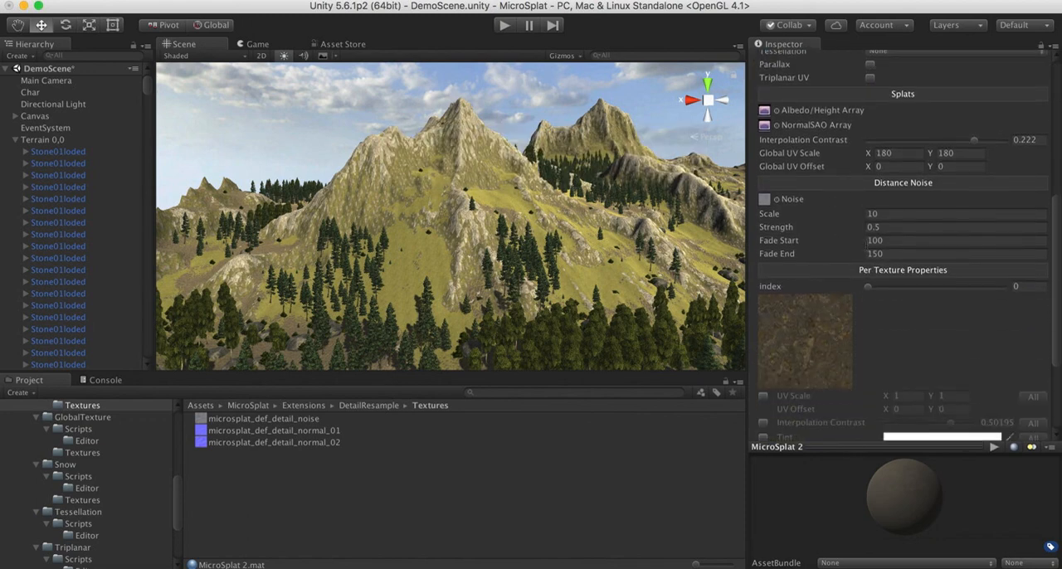
click(883, 213)
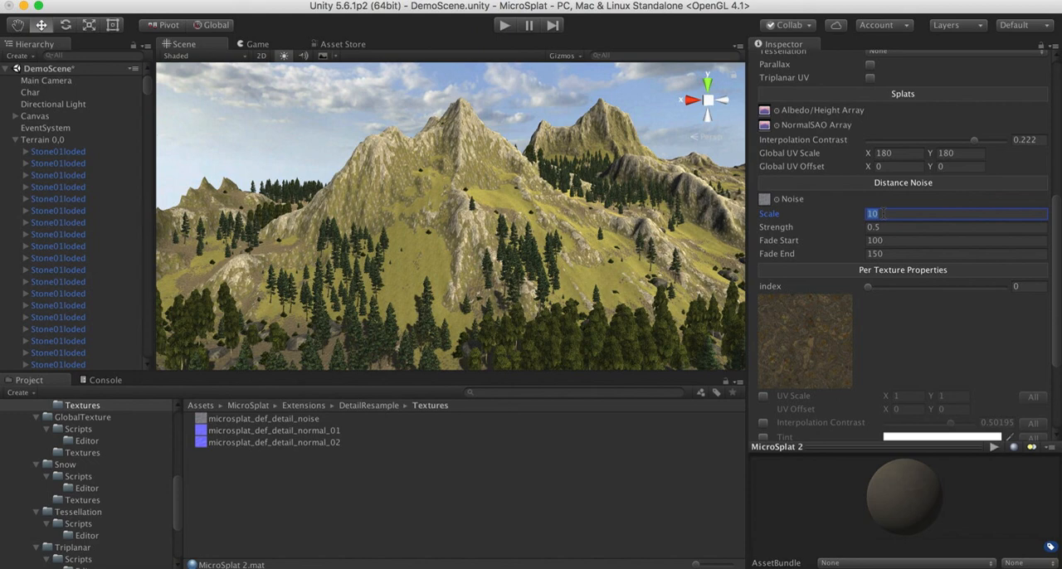
text(10)
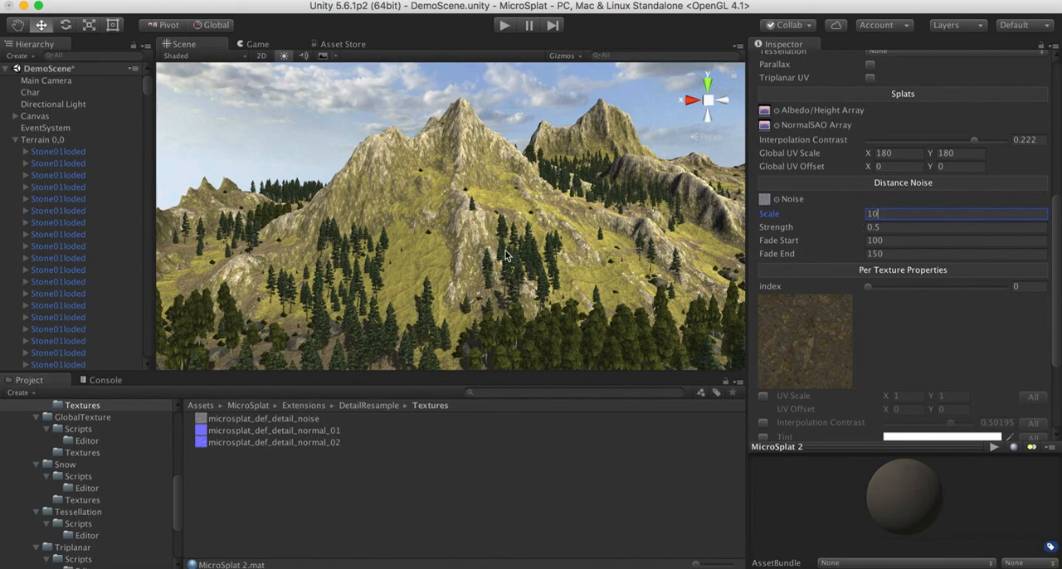
alt+drag(506, 256, 475, 279)
key(s)
right_drag(474, 279, 467, 307)
key(w)
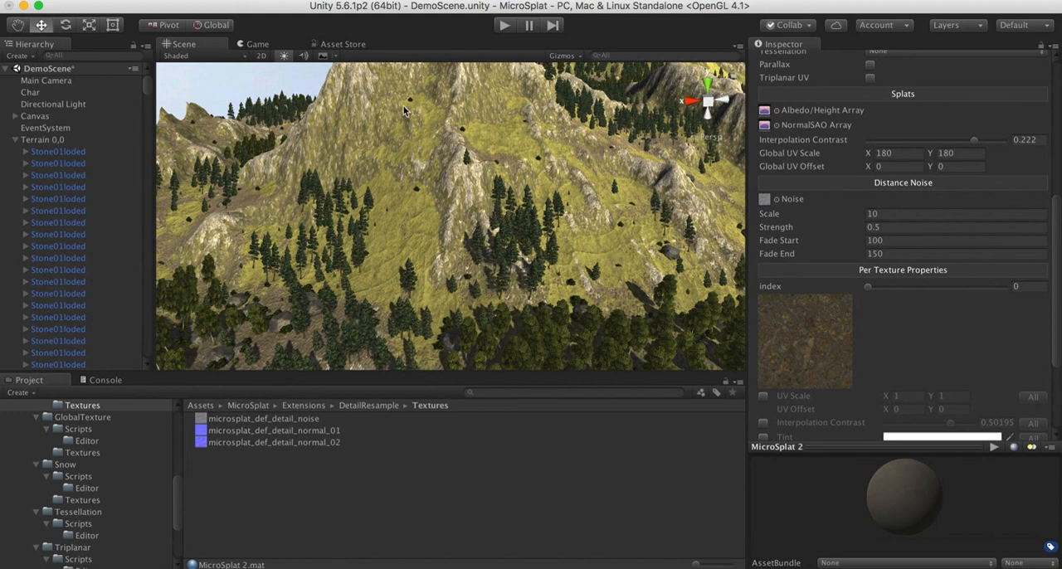
right_drag(411, 203, 381, 205)
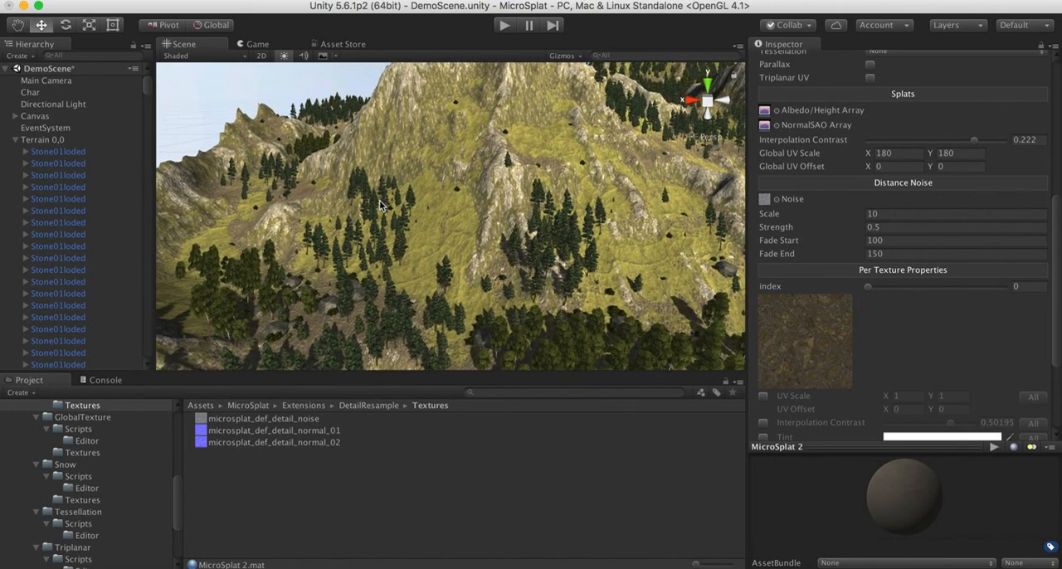
Compare Distance Noise strengths of 0 and 1, set the strength to 0.5 and check the grassy slope
click(891, 227)
text(0)
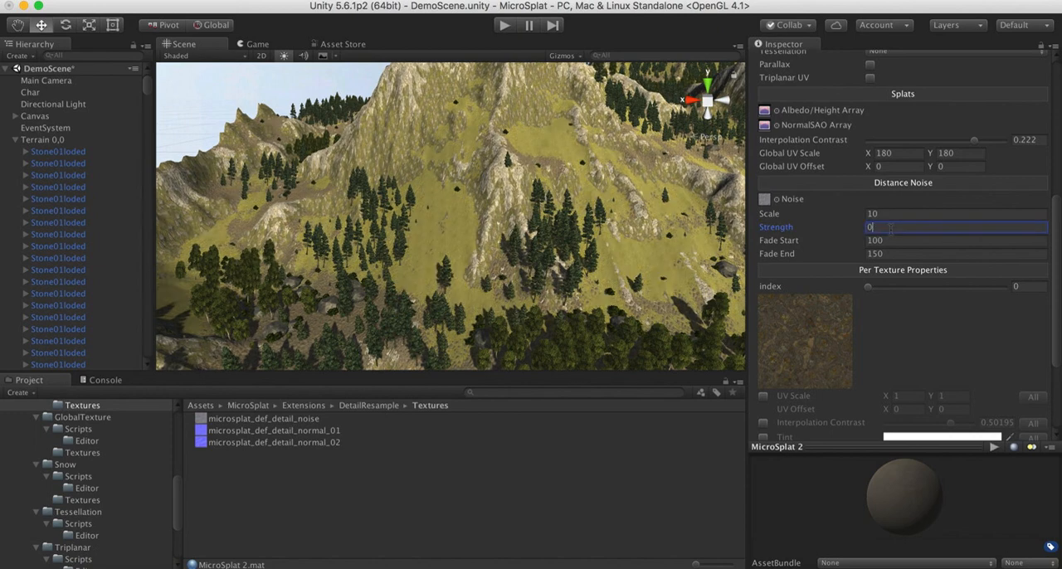
key(BackSpace)
text(1)
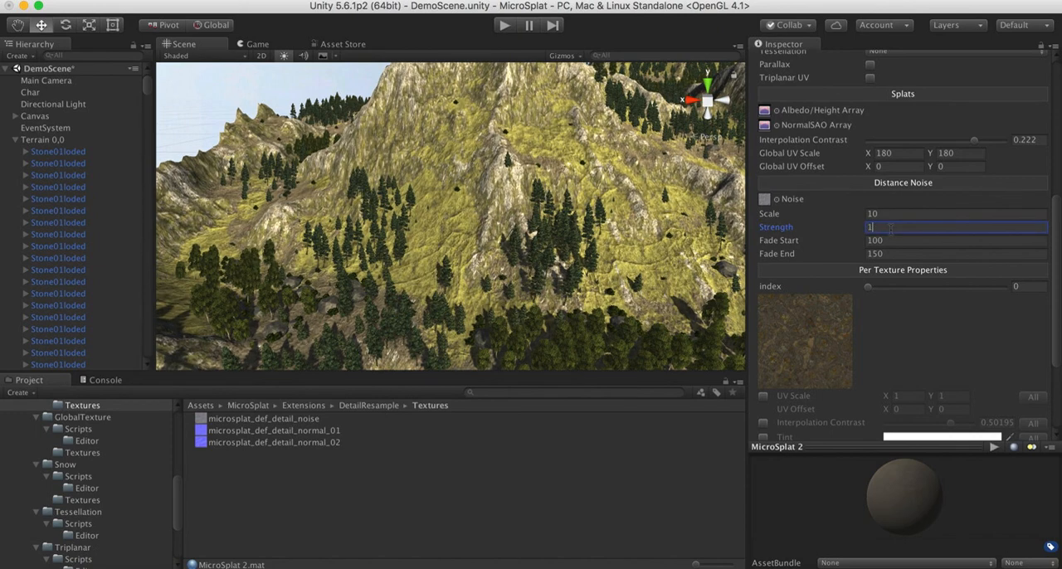
key(BackSpace)
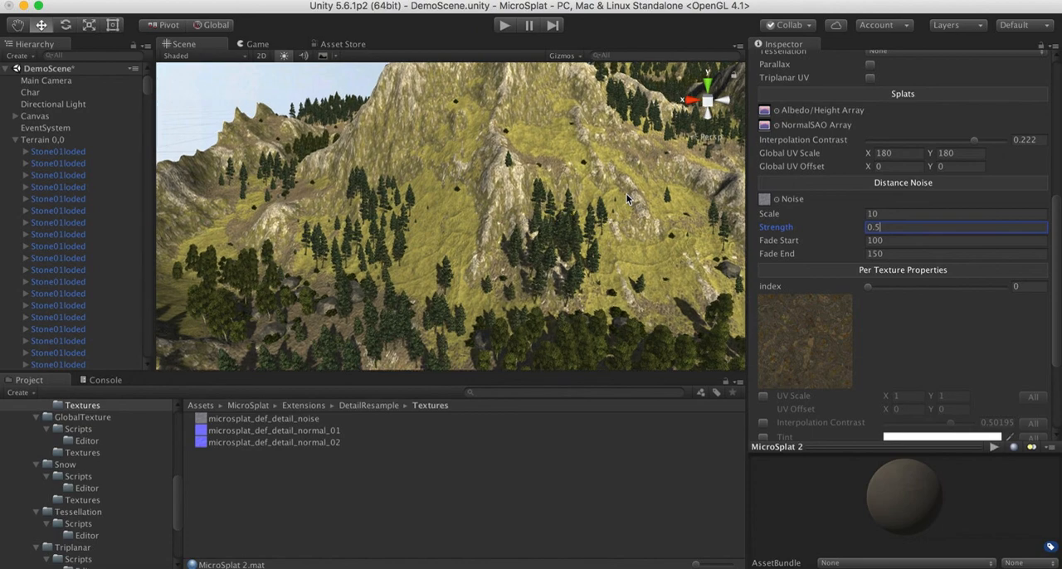
alt+drag(626, 193, 538, 168)
key(a)
right_drag(538, 169, 538, 169)
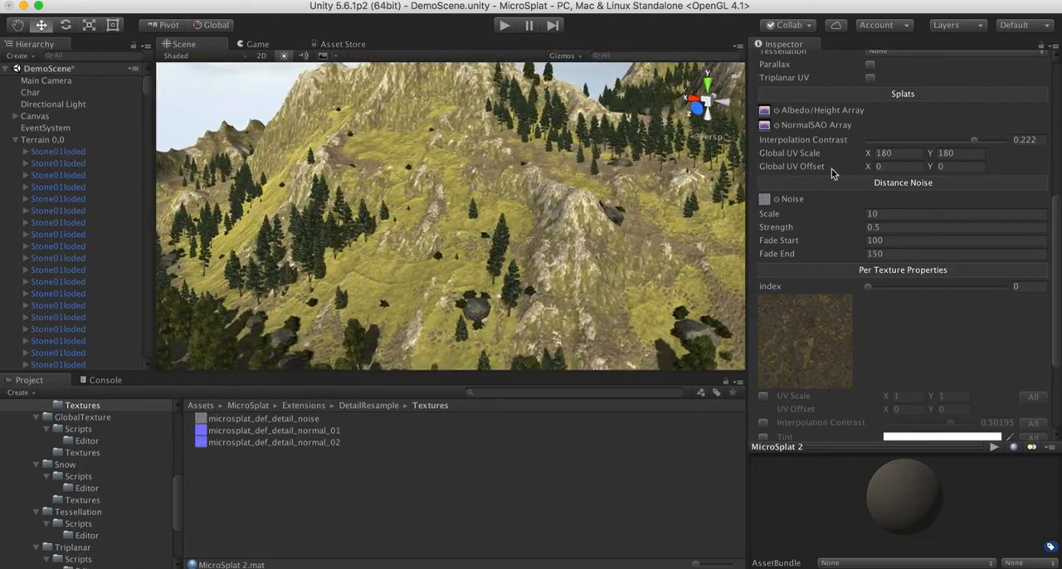
Turn Detail Noise, Distance Resample and Normal Noise back on alongside Distance Noise
scroll(892, 204, up, 10)
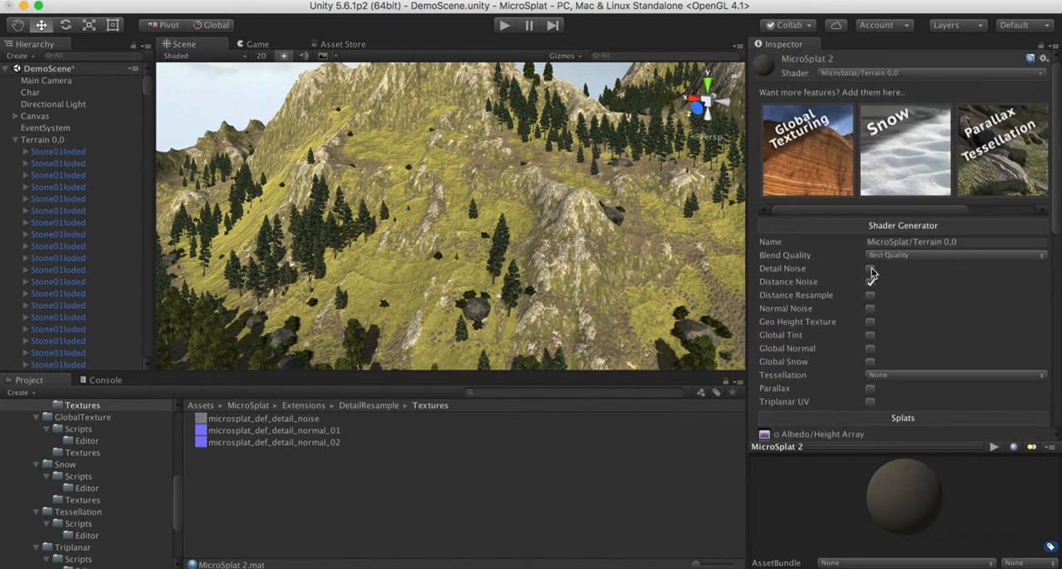
click(870, 269)
click(872, 300)
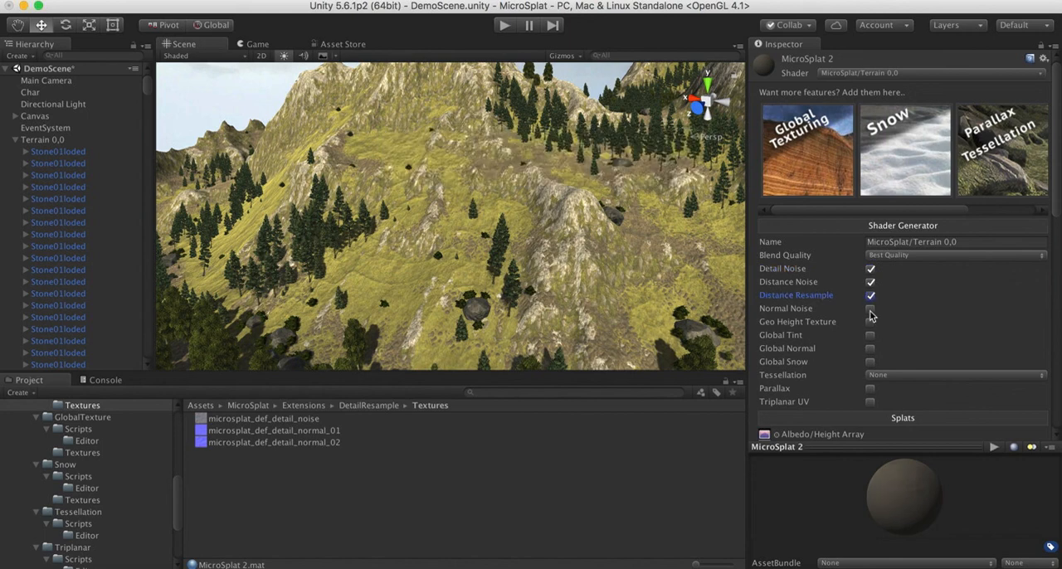
click(869, 311)
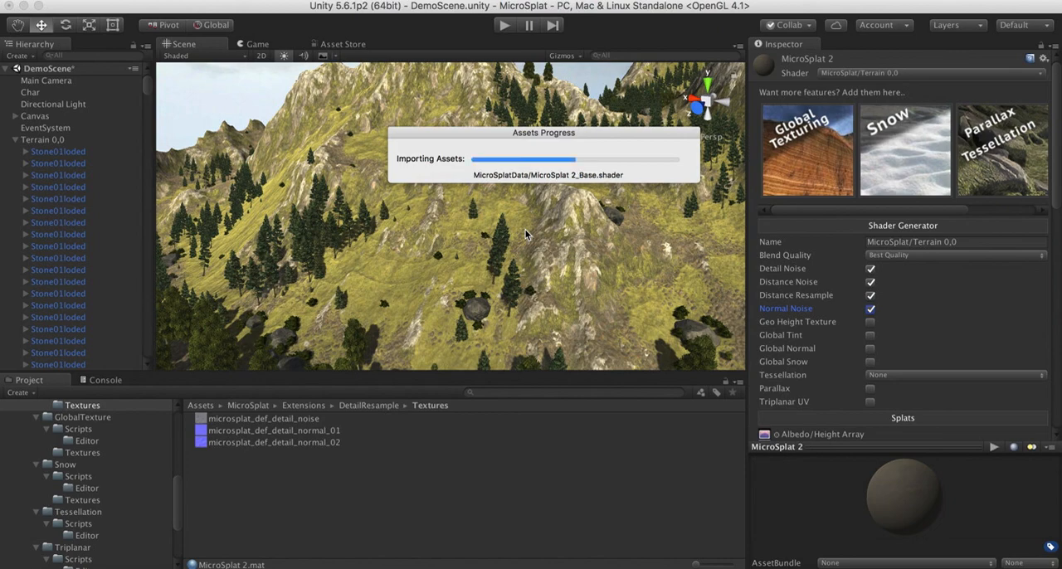
Examine the combined noise effects on the mountains from afar and close up, and view the per-texture noise options
alt+drag(526, 235, 624, 184)
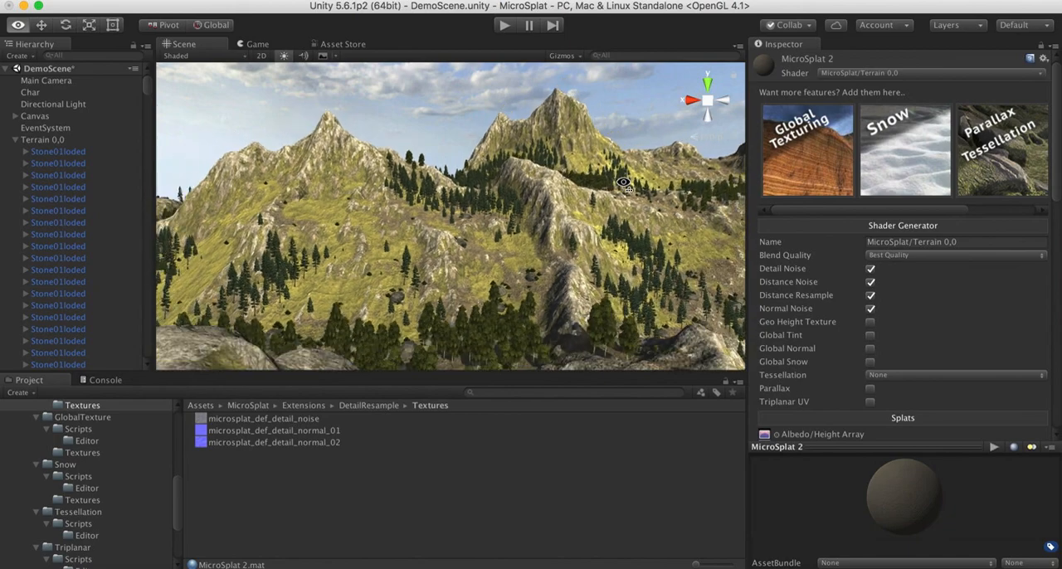
key(w)
right_drag(624, 183, 582, 279)
key(s)
scroll(982, 357, down, 15)
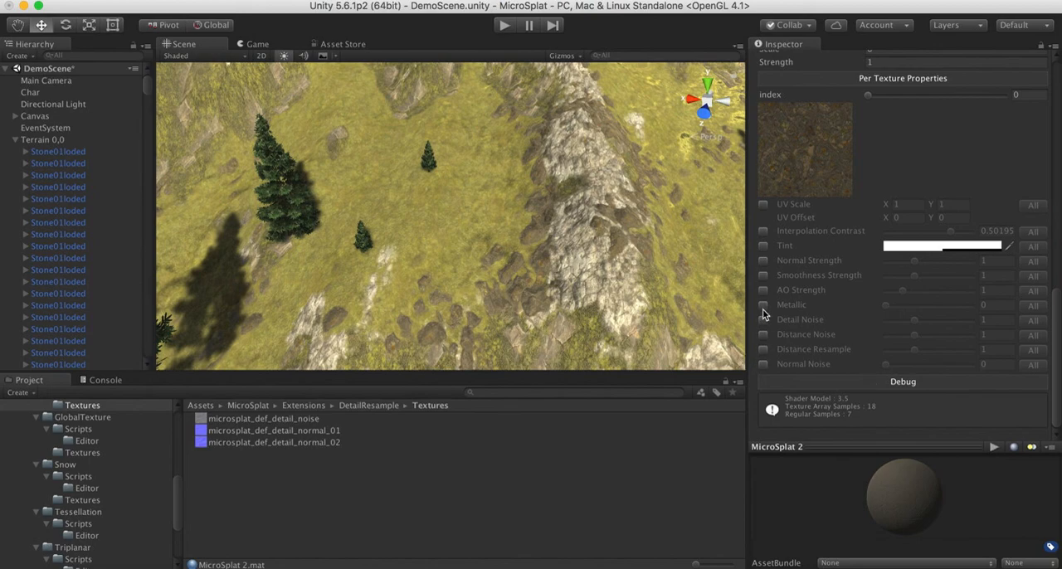
right_drag(393, 193, 545, 158)
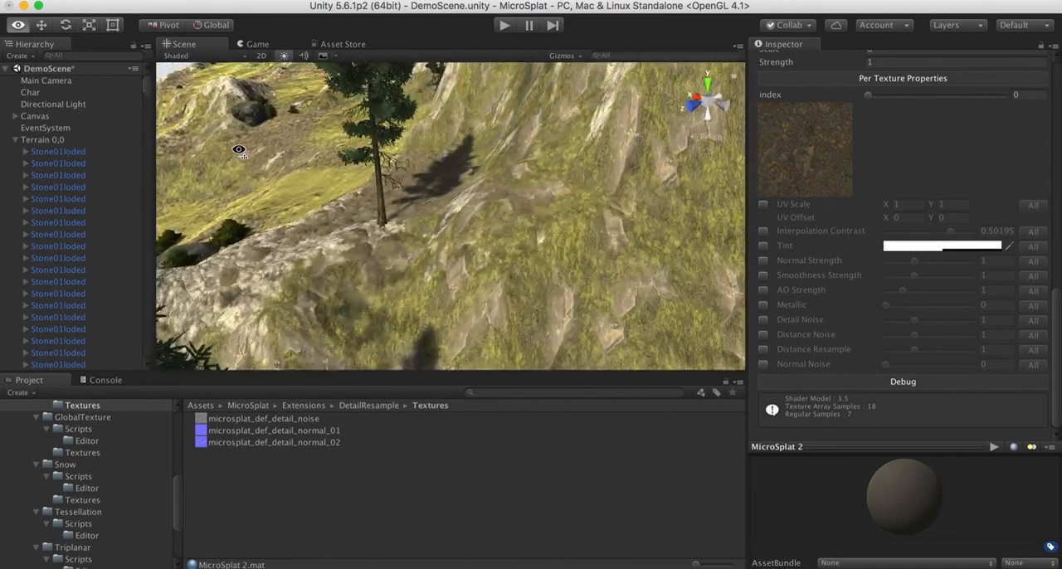
right_drag(330, 147, 330, 149)
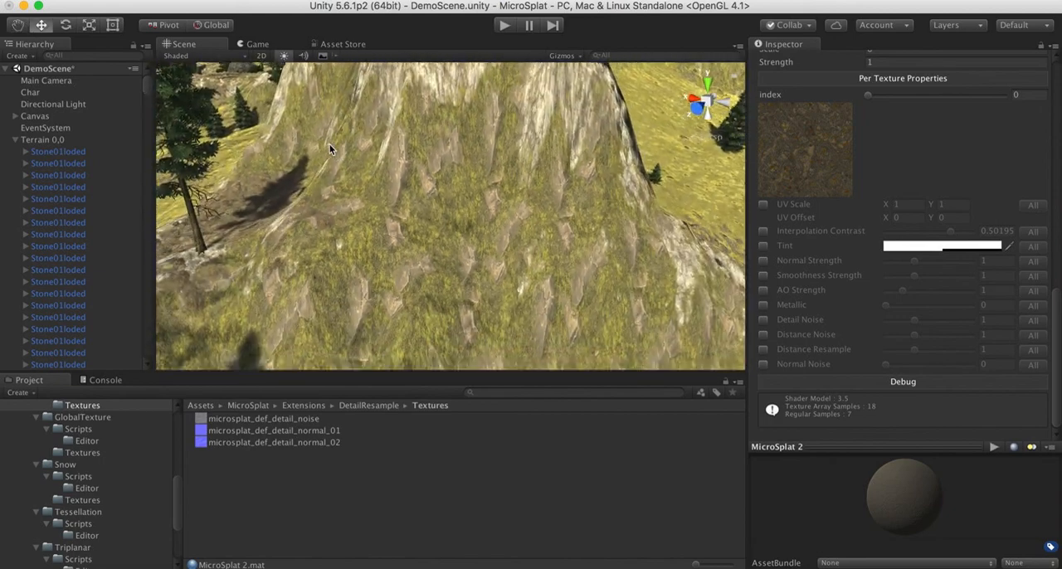
Review the Detail Noise, Distance Noise, Distance Resample and Normal Noise settings against medium and distant views of the mountains
scroll(961, 161, up, 10)
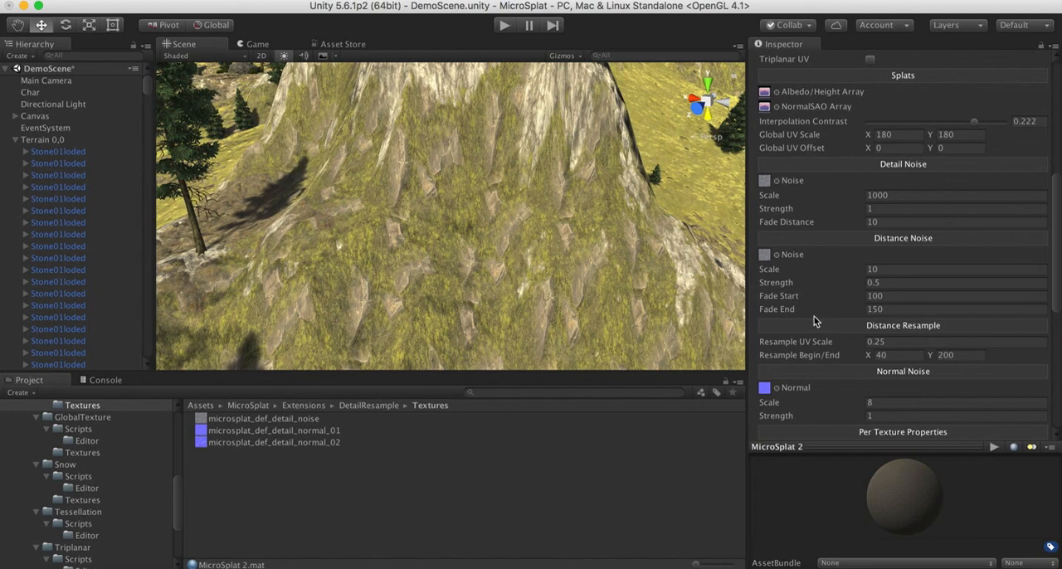
scroll(814, 322, down, 3)
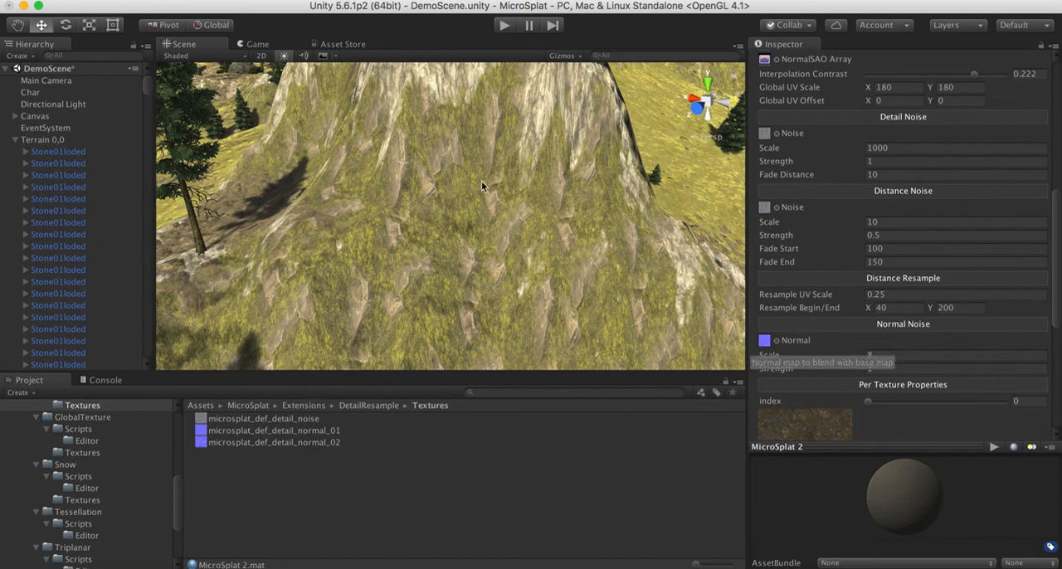
right_drag(481, 181, 521, 148)
key(w)
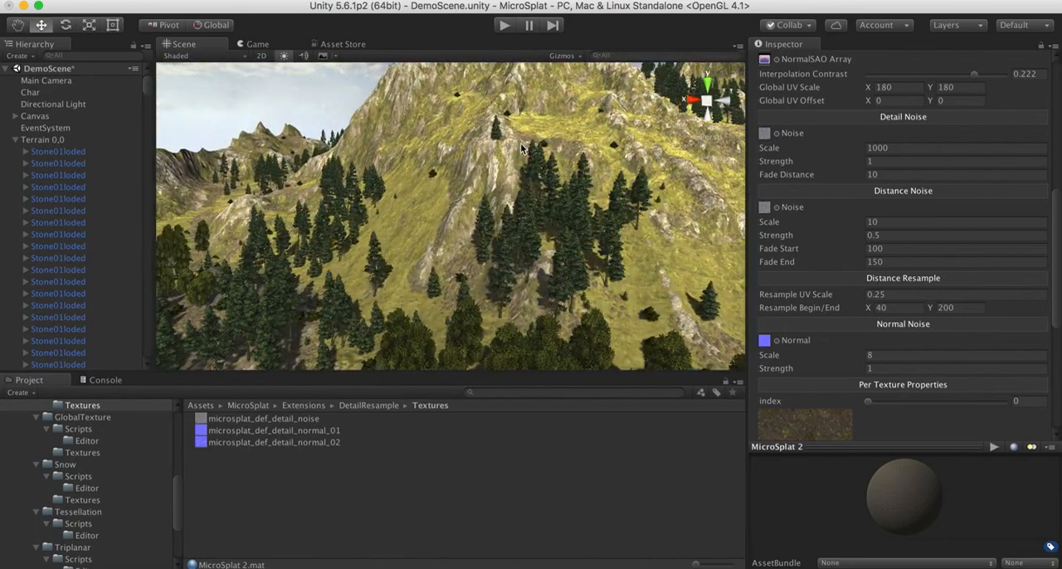
right_drag(518, 203, 598, 201)
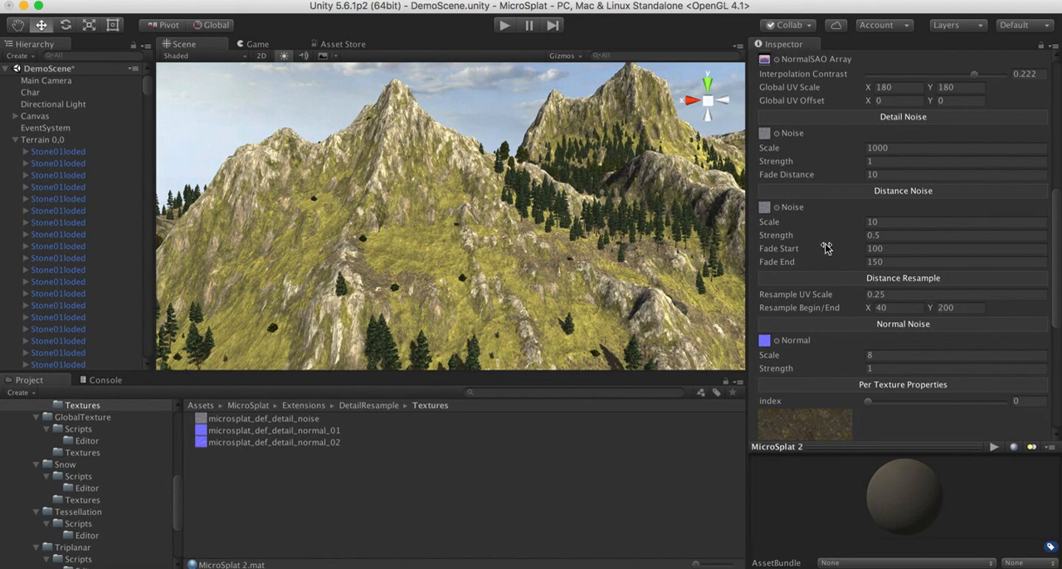
scroll(825, 248, up, 12)
scroll(825, 247, down, 8)
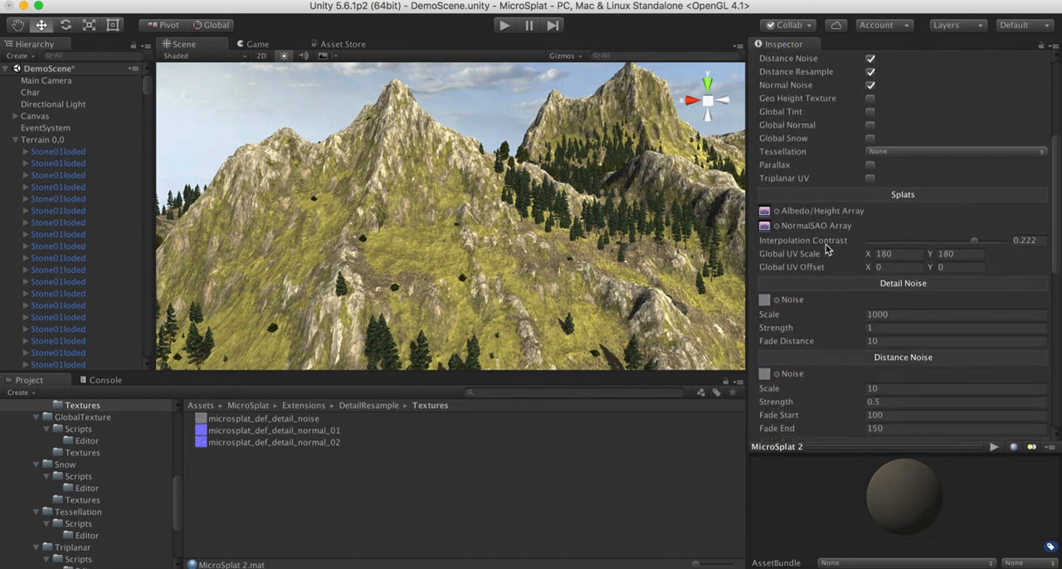
scroll(826, 248, down, 9)
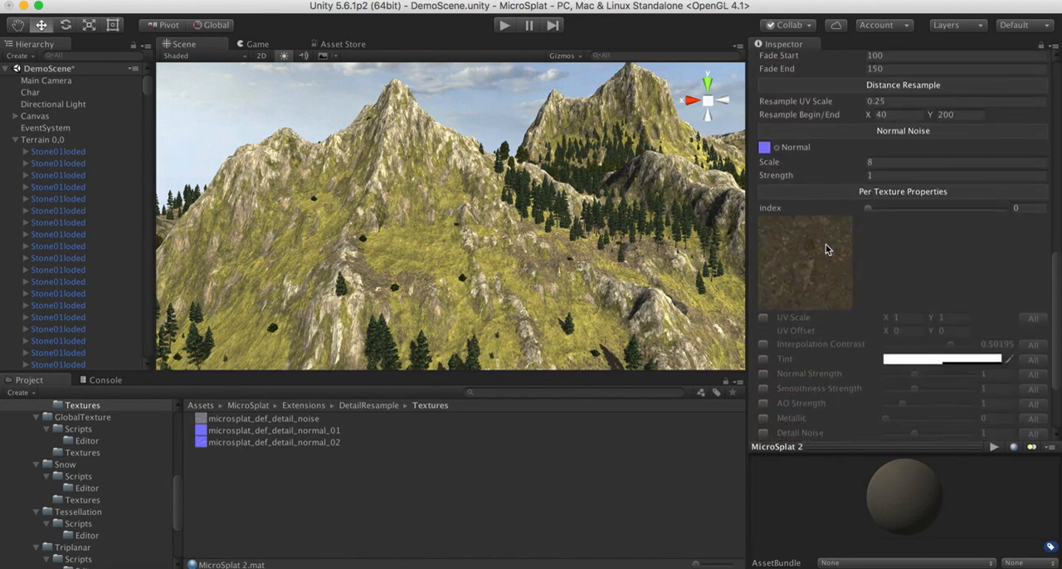